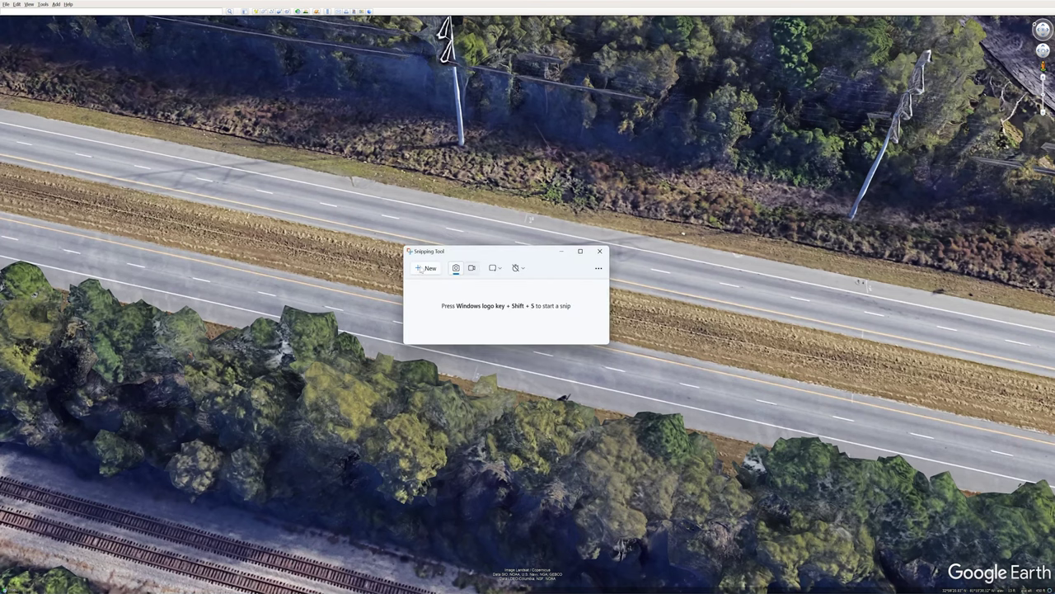
Step: Capture the full Google Earth aerial view of the highway as a screenshot
{"action": "left_click", "coordinate": [424, 268]}
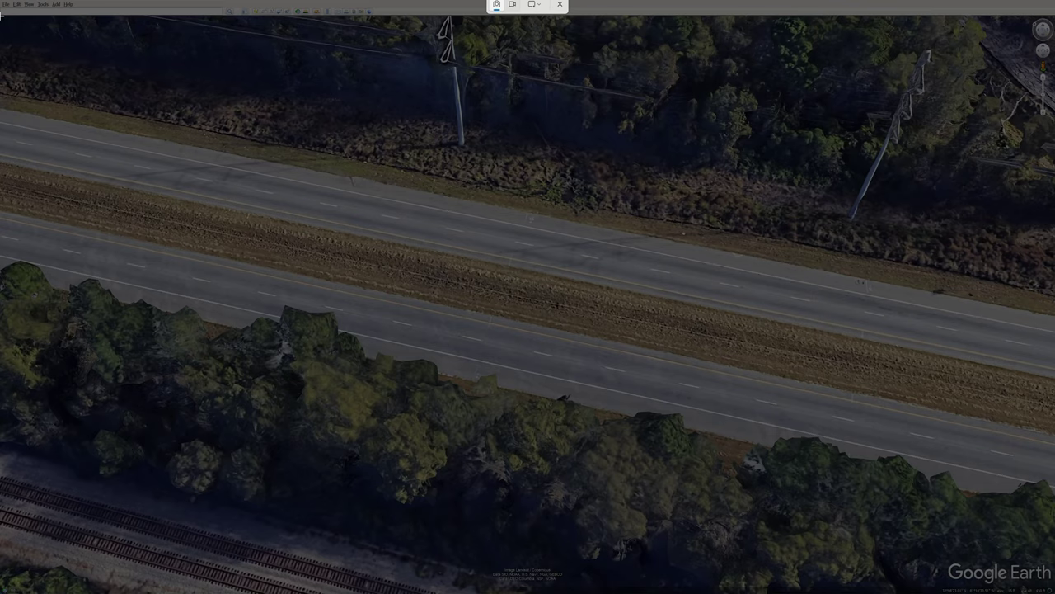
{"action": "left_click_drag", "start_coordinate": [2, 15], "coordinate": [1054, 593]}
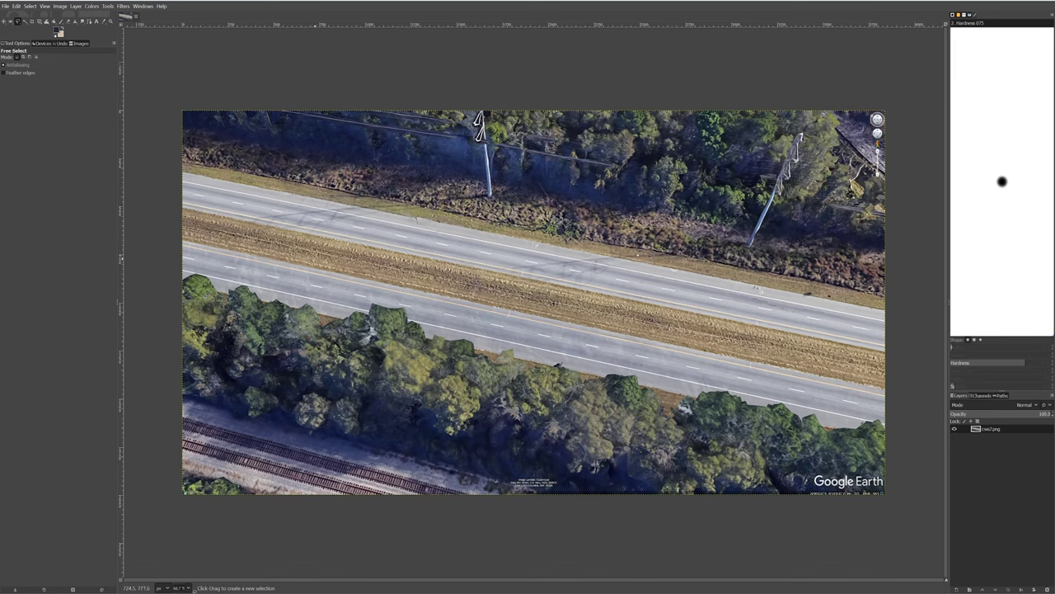
Step: Switch to GIMP and outline the trees and railway area below the highway with Free Select, following the treetops' edge
{"action": "scroll", "coordinate": [362, 322], "scroll_direction": "up", "scroll_amount": 5}
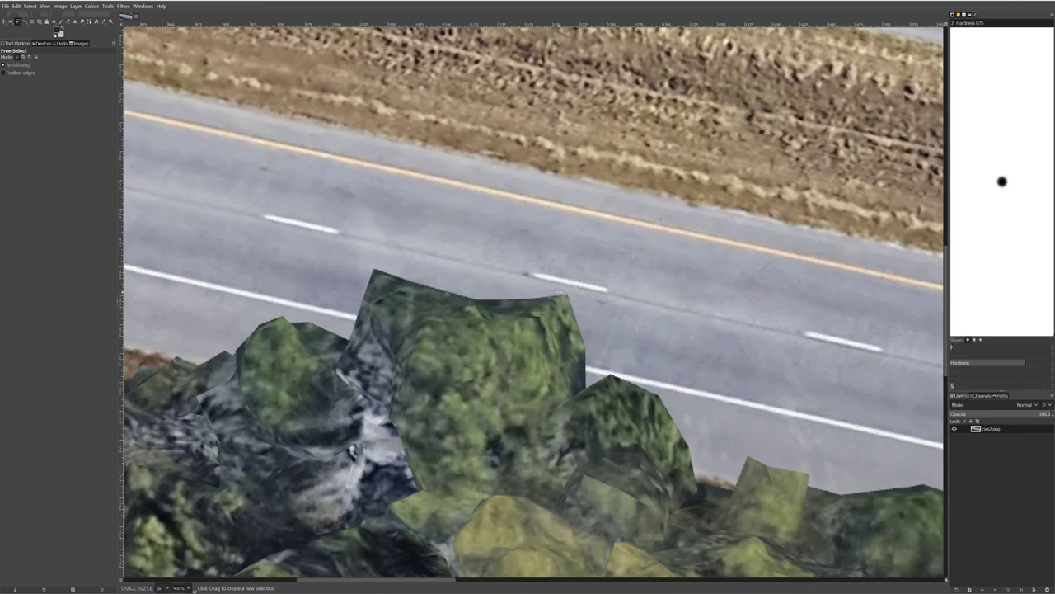
{"action": "scroll", "coordinate": [599, 303], "scroll_direction": "down", "scroll_amount": 1}
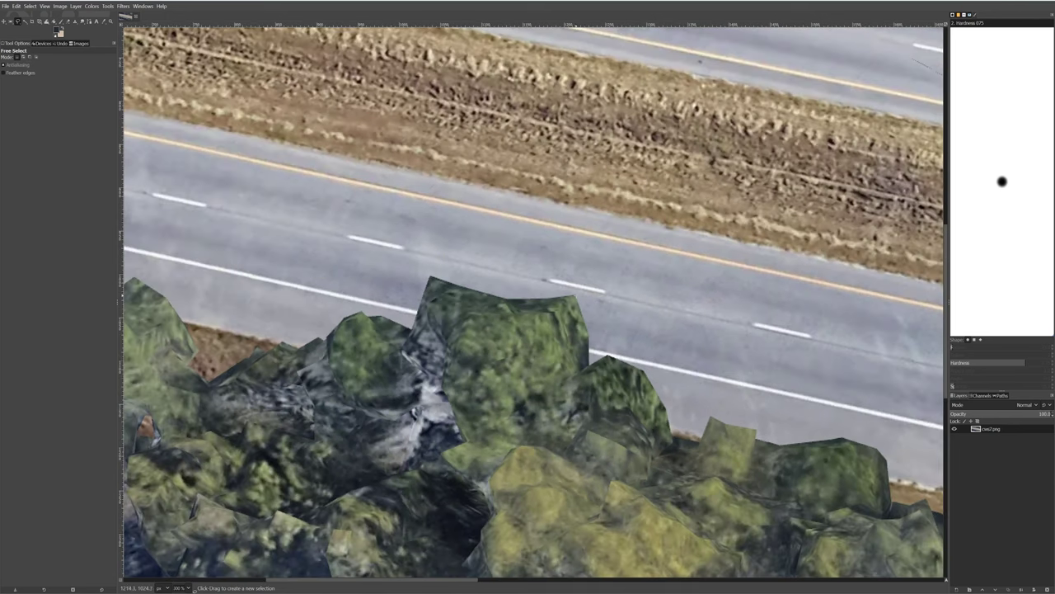
{"action": "scroll", "coordinate": [603, 338], "scroll_direction": "down", "scroll_amount": 4}
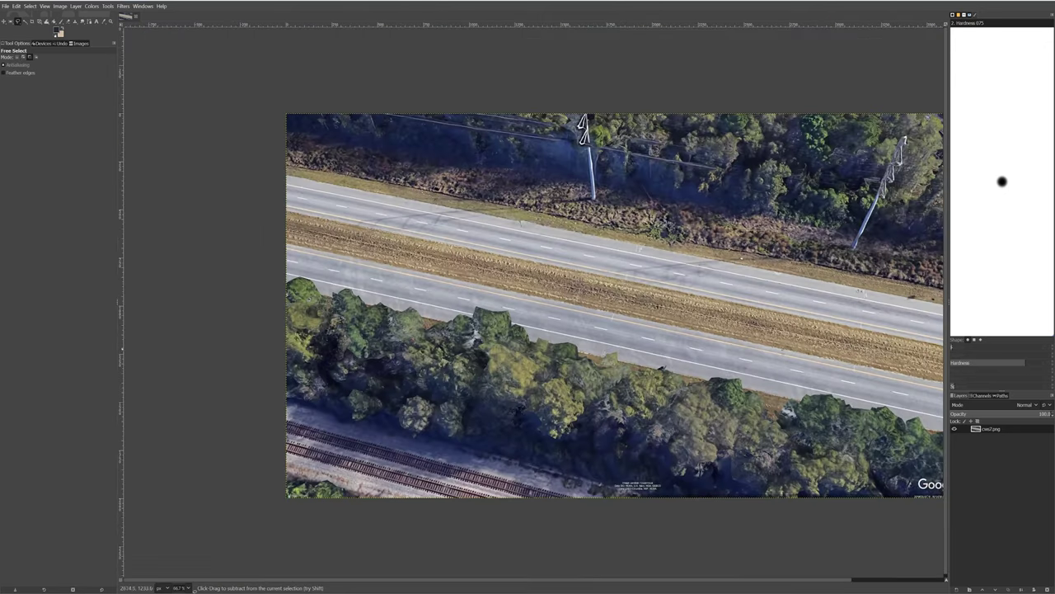
{"action": "scroll", "coordinate": [782, 311], "scroll_direction": "up", "scroll_amount": 4}
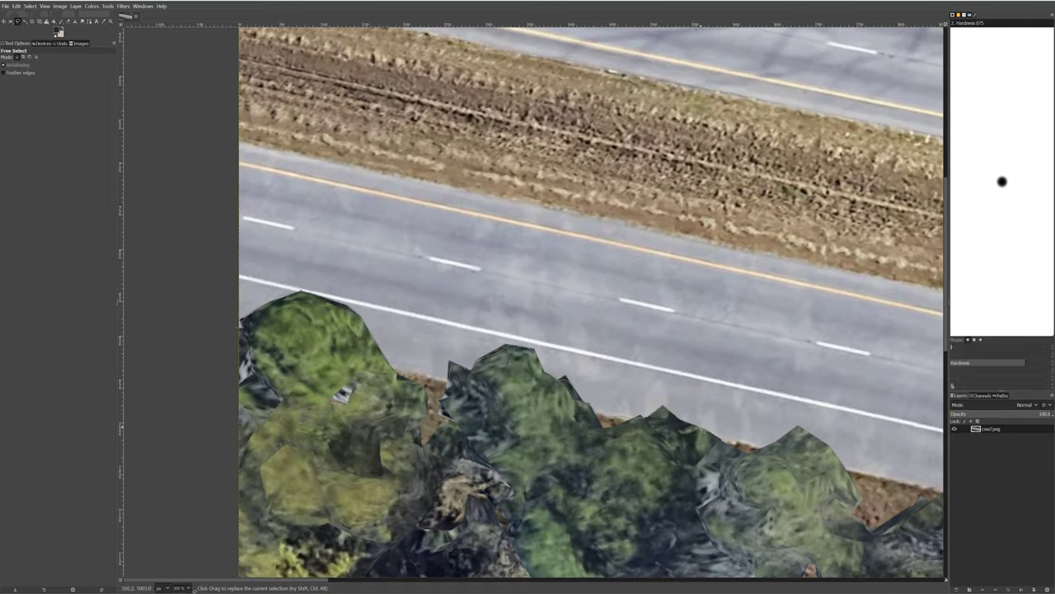
{"action": "scroll", "coordinate": [695, 381], "scroll_direction": "up", "scroll_amount": 1}
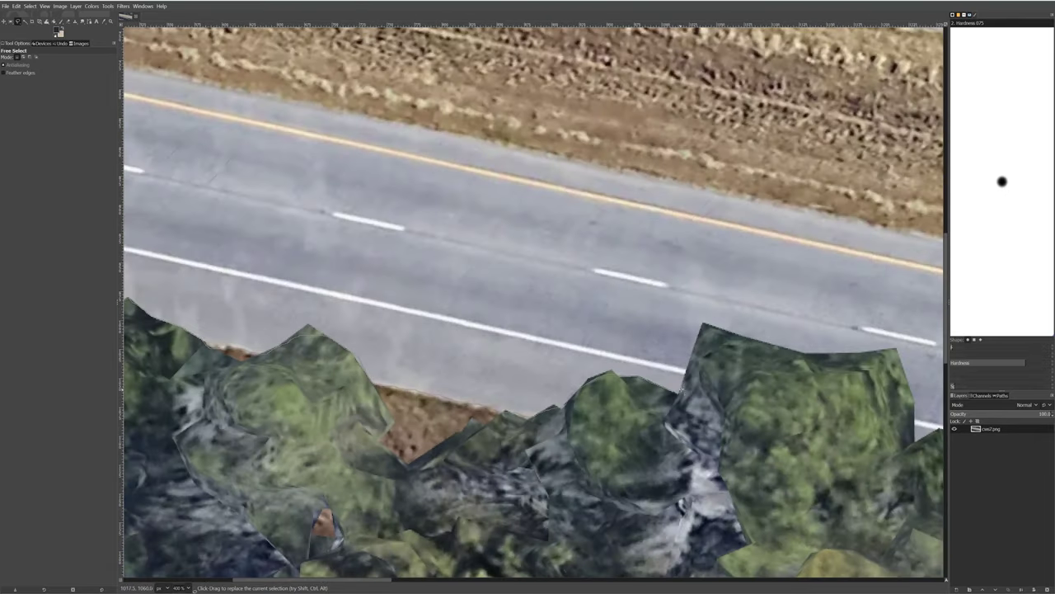
{"action": "scroll", "coordinate": [894, 364], "scroll_direction": "up", "scroll_amount": 2}
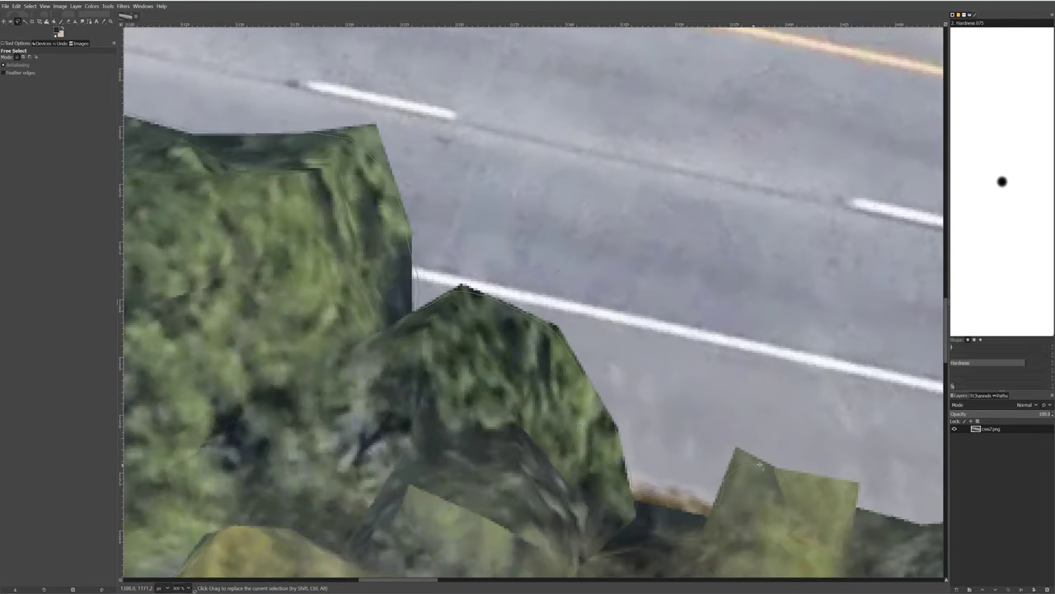
{"action": "scroll", "coordinate": [760, 465], "scroll_direction": "down", "scroll_amount": 2}
{"action": "scroll", "coordinate": [761, 466], "scroll_direction": "down", "scroll_amount": 2}
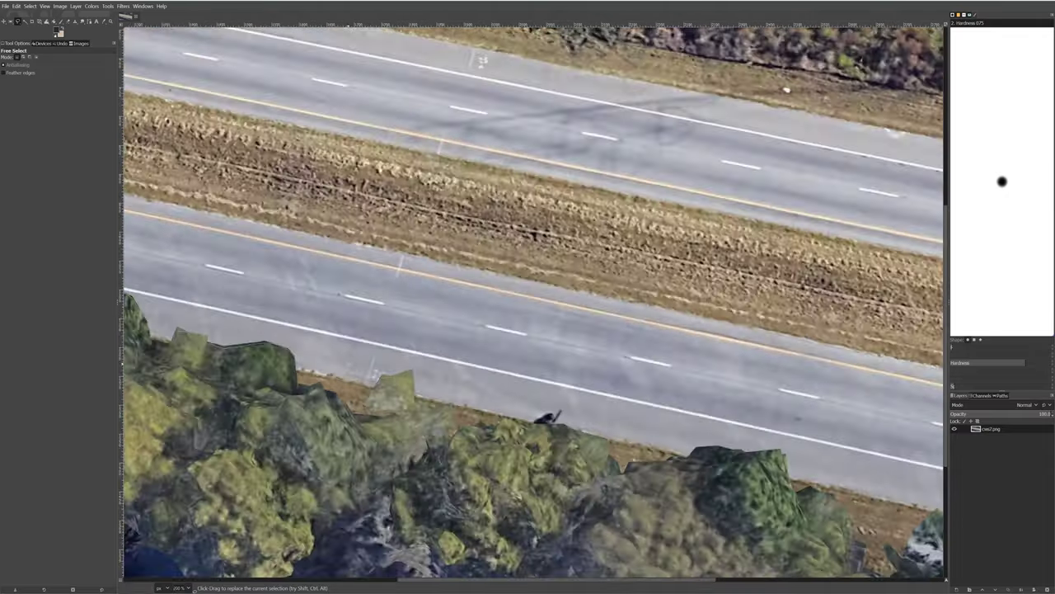
{"action": "scroll", "coordinate": [525, 398], "scroll_direction": "up", "scroll_amount": 2}
{"action": "scroll", "coordinate": [525, 398], "scroll_direction": "down", "scroll_amount": 2}
{"action": "scroll", "coordinate": [757, 479], "scroll_direction": "up", "scroll_amount": 4}
{"action": "scroll", "coordinate": [585, 330], "scroll_direction": "down", "scroll_amount": 4}
{"action": "scroll", "coordinate": [309, 200], "scroll_direction": "down", "scroll_amount": 2}
{"action": "scroll", "coordinate": [571, 290], "scroll_direction": "up", "scroll_amount": 3}
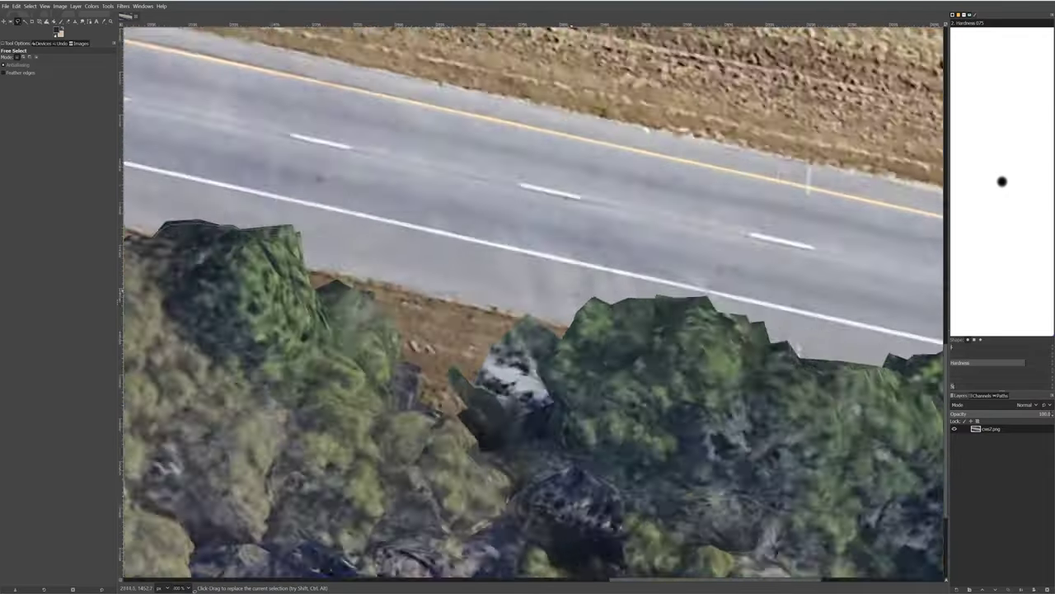
{"action": "scroll", "coordinate": [572, 290], "scroll_direction": "up", "scroll_amount": 2}
{"action": "scroll", "coordinate": [519, 260], "scroll_direction": "down", "scroll_amount": 4}
{"action": "scroll", "coordinate": [749, 317], "scroll_direction": "up", "scroll_amount": 2}
{"action": "scroll", "coordinate": [494, 243], "scroll_direction": "down", "scroll_amount": 2}
{"action": "scroll", "coordinate": [742, 315], "scroll_direction": "up", "scroll_amount": 2}
{"action": "scroll", "coordinate": [741, 314], "scroll_direction": "up", "scroll_amount": 1}
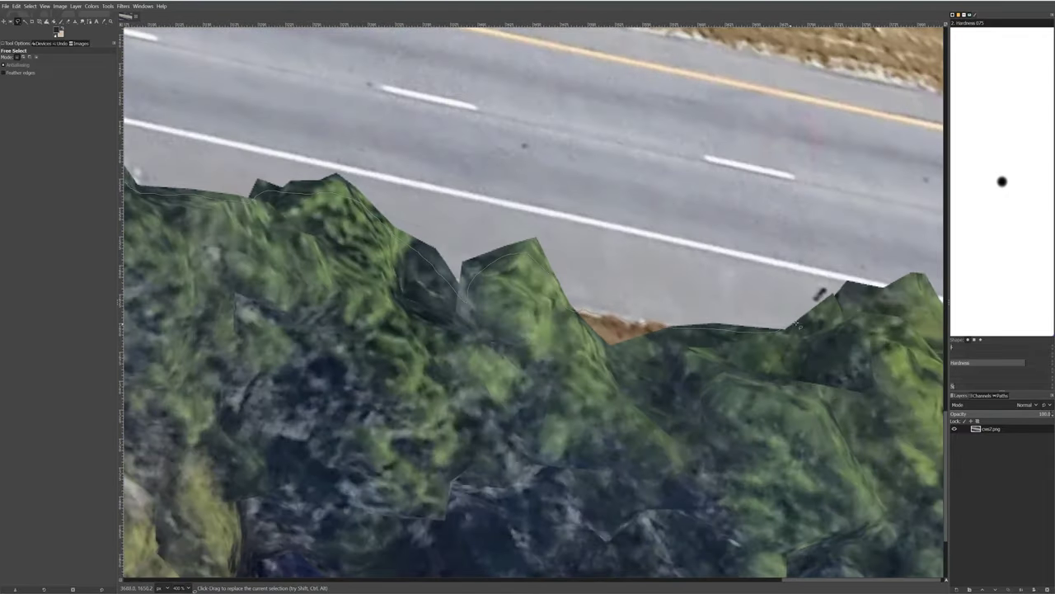
{"action": "scroll", "coordinate": [674, 306], "scroll_direction": "down", "scroll_amount": 6}
{"action": "scroll", "coordinate": [471, 254], "scroll_direction": "up", "scroll_amount": 6}
{"action": "left_click", "coordinate": [471, 254]}
Step: Cut the selected foreground trees and paste them onto a separate layer
{"action": "scroll", "coordinate": [471, 254], "scroll_direction": "down", "scroll_amount": 6}
{"action": "key", "text": "ctrl+x"}
{"action": "key", "text": "ctrl+v"}
{"action": "key", "text": "ctrl+shift+n"}
Step: Isolate the background and foreground layers in turn and export them as the PNG images background7 and foreground7
{"action": "left_click", "coordinate": [954, 429]}
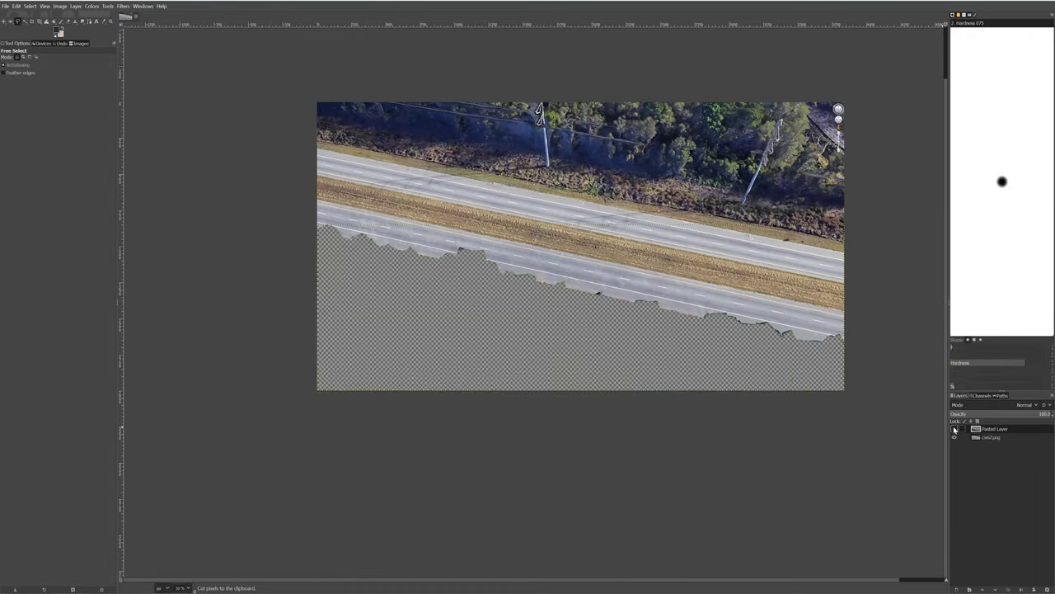
{"action": "left_click", "coordinate": [955, 430], "text": "shift"}
{"action": "key", "text": "ctrl+shift+e"}
{"action": "key", "text": "Return"}
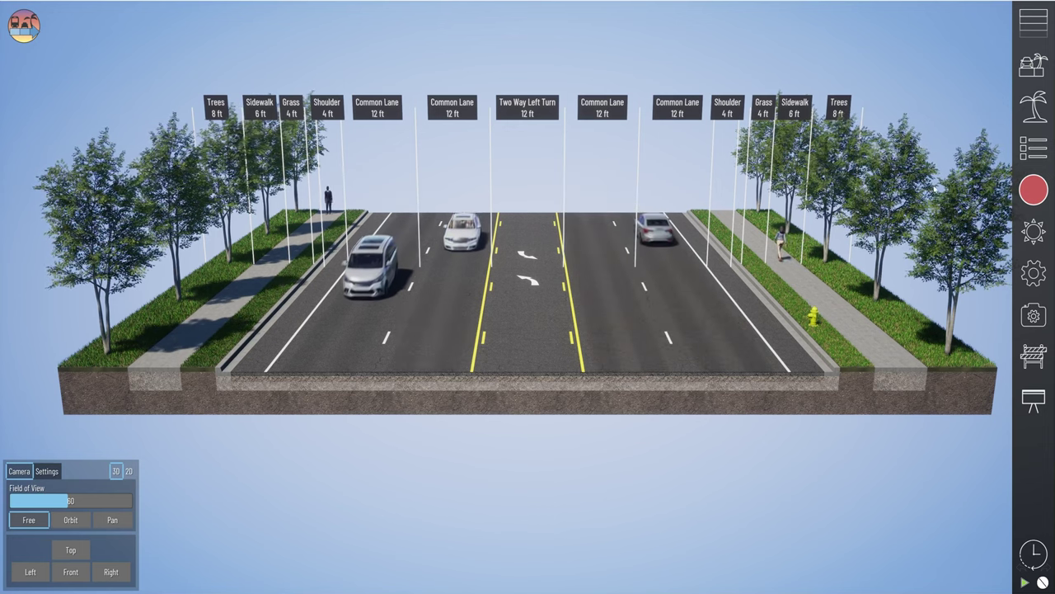
Step: Switch to Beyond Typicals and open the Blank example project without saving the current project
{"action": "left_click", "coordinate": [1023, 72]}
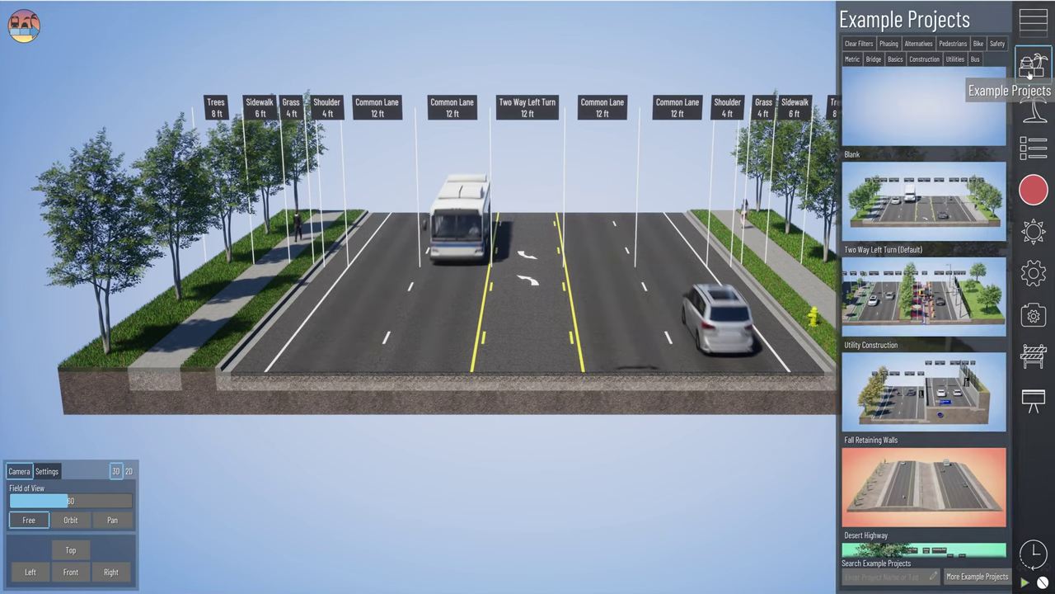
{"action": "left_click", "coordinate": [29, 33]}
{"action": "left_click", "coordinate": [68, 30]}
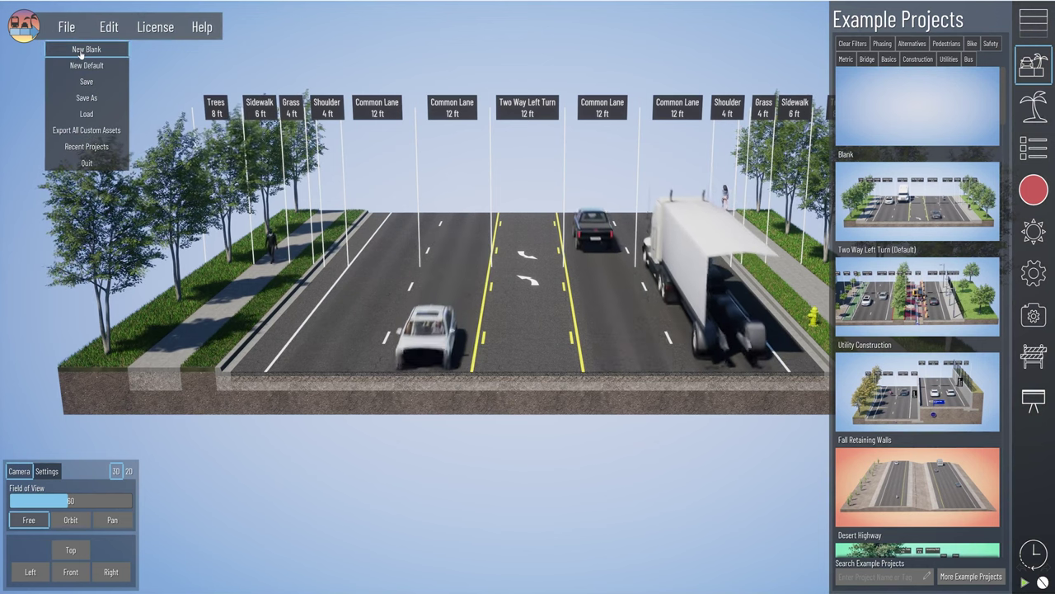
{"action": "left_click", "coordinate": [916, 111]}
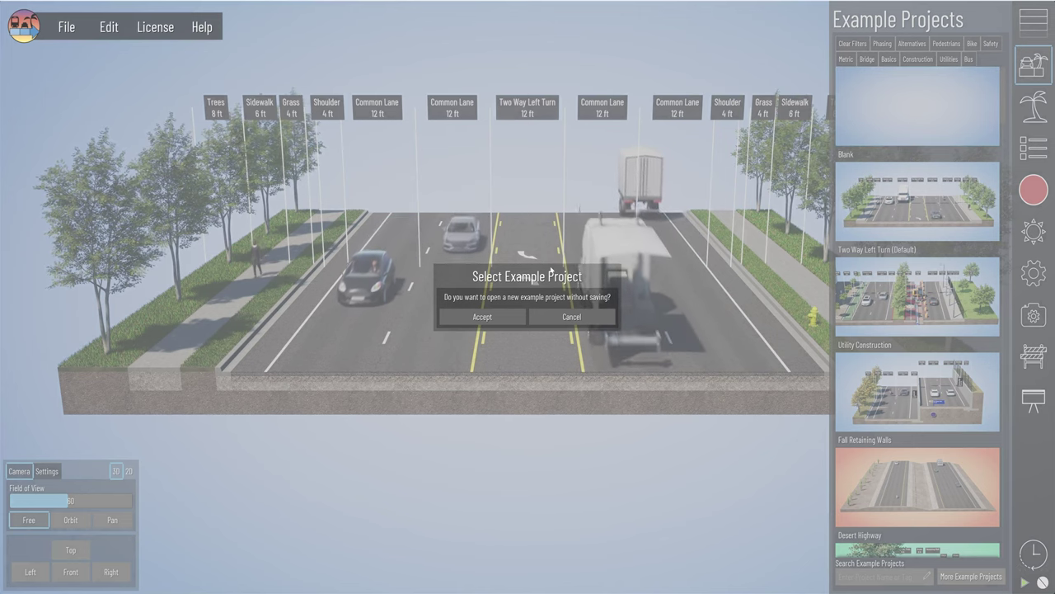
{"action": "left_click", "coordinate": [482, 317]}
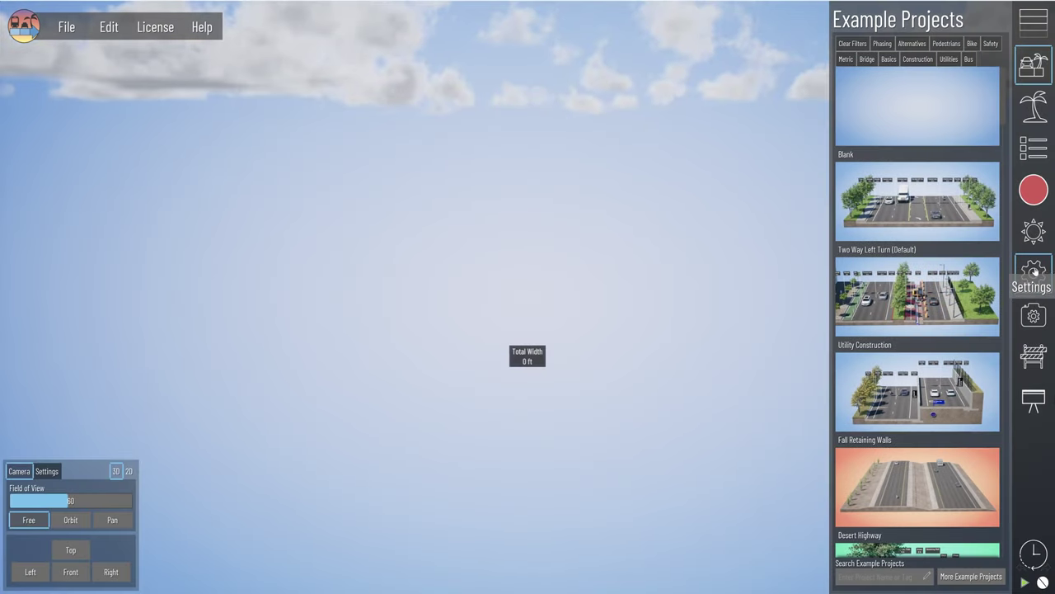
Step: Turn off the total width label in the project settings
{"action": "left_click", "coordinate": [1034, 269]}
{"action": "left_click", "coordinate": [874, 166]}
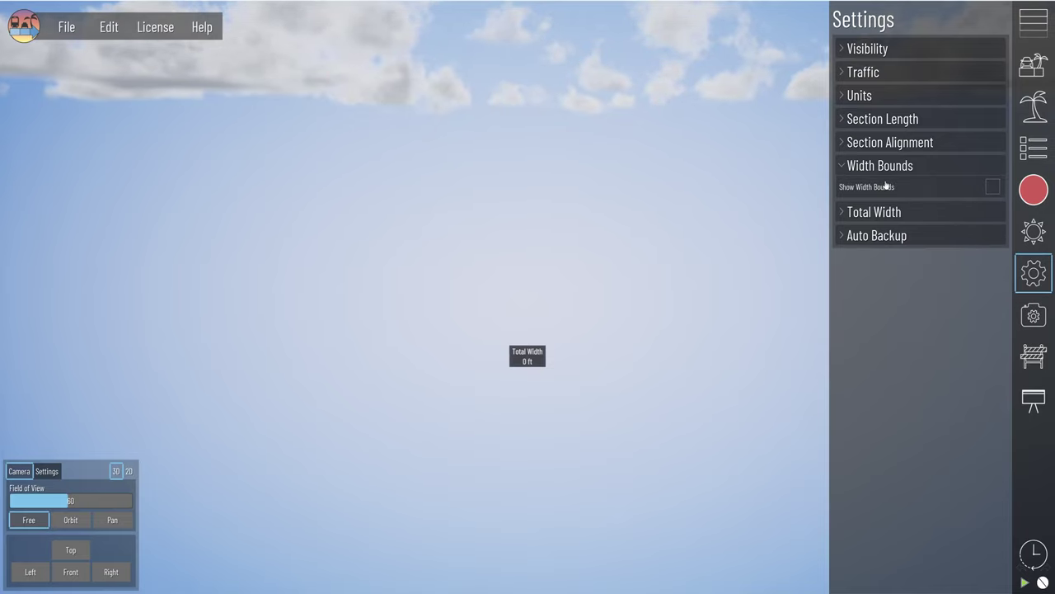
{"action": "left_click", "coordinate": [852, 213]}
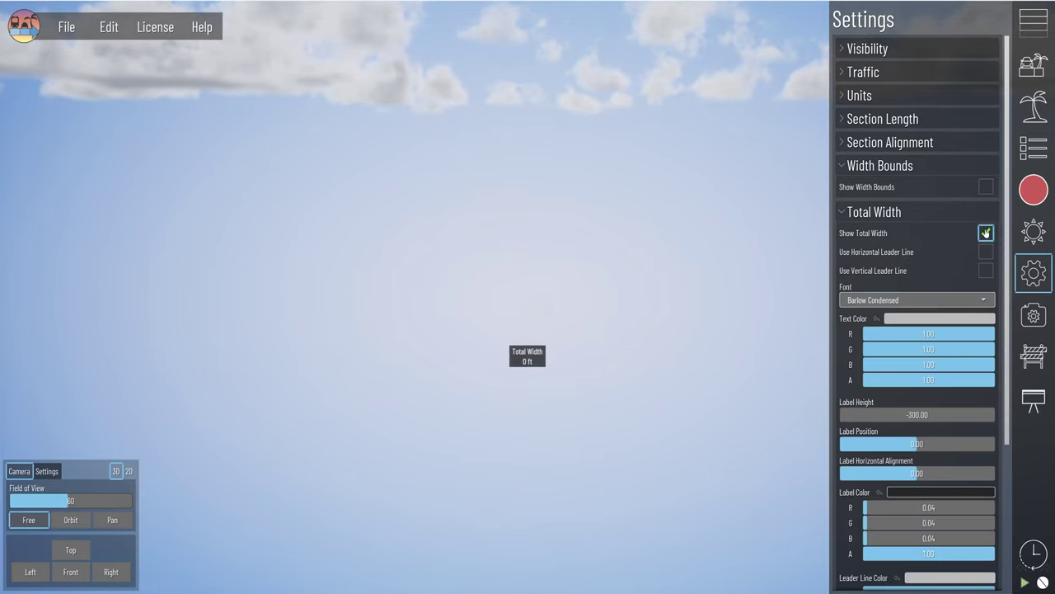
{"action": "left_click", "coordinate": [991, 232]}
{"action": "left_click", "coordinate": [1034, 273]}
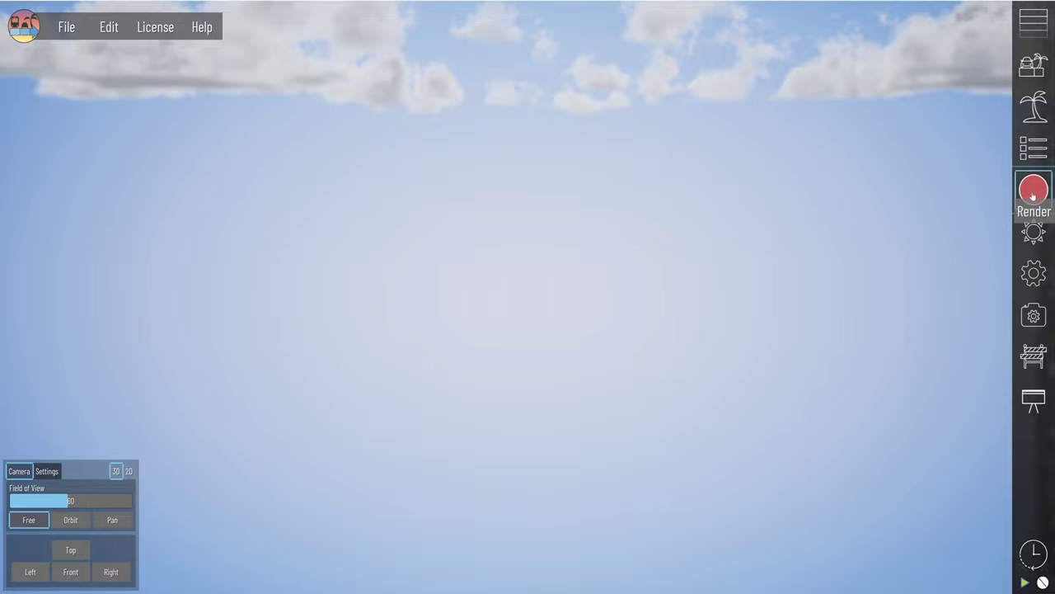
Step: Import foreground7 and background7 as photo compositing layers for rendering
{"action": "left_click", "coordinate": [1034, 190]}
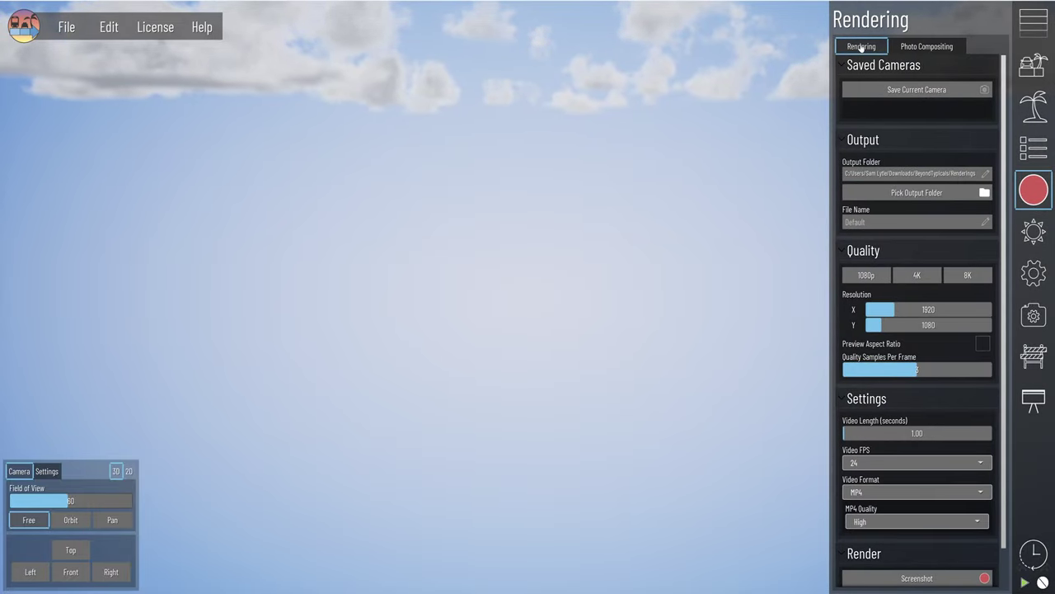
{"action": "left_click", "coordinate": [907, 46]}
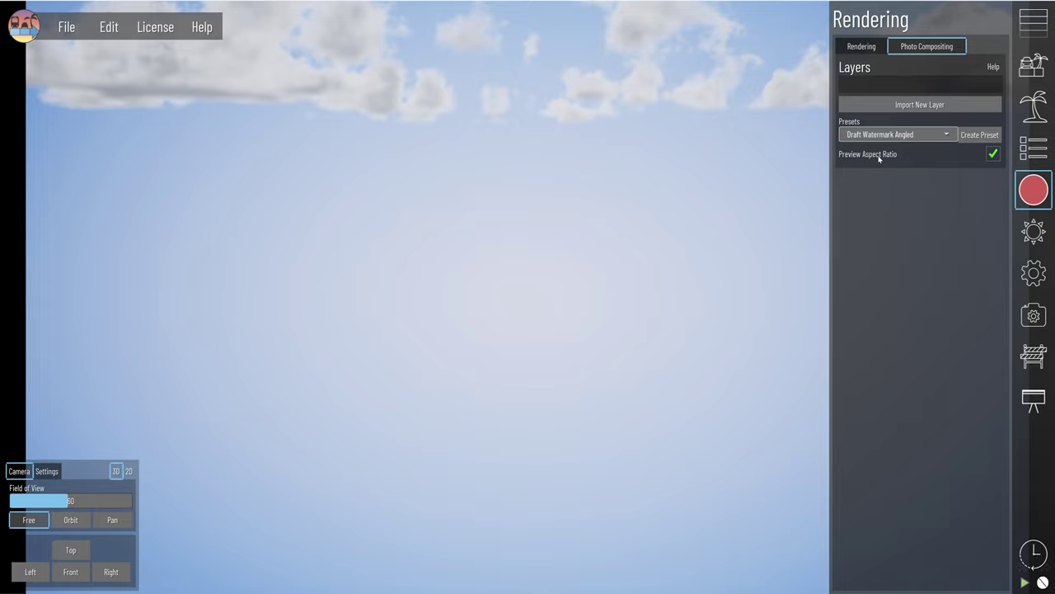
{"action": "left_click", "coordinate": [920, 104]}
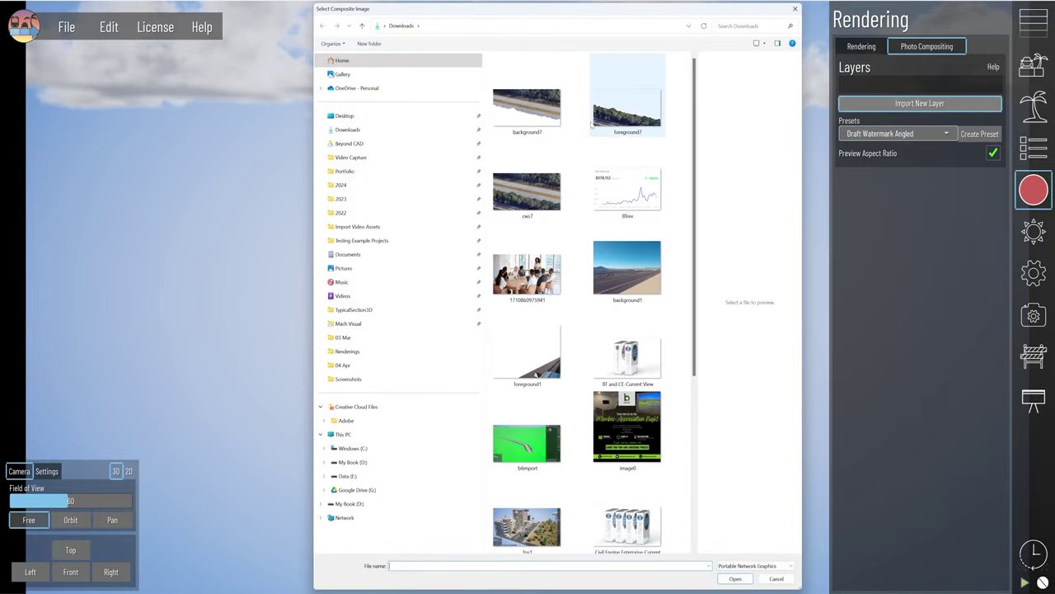
{"action": "double_click", "coordinate": [593, 119]}
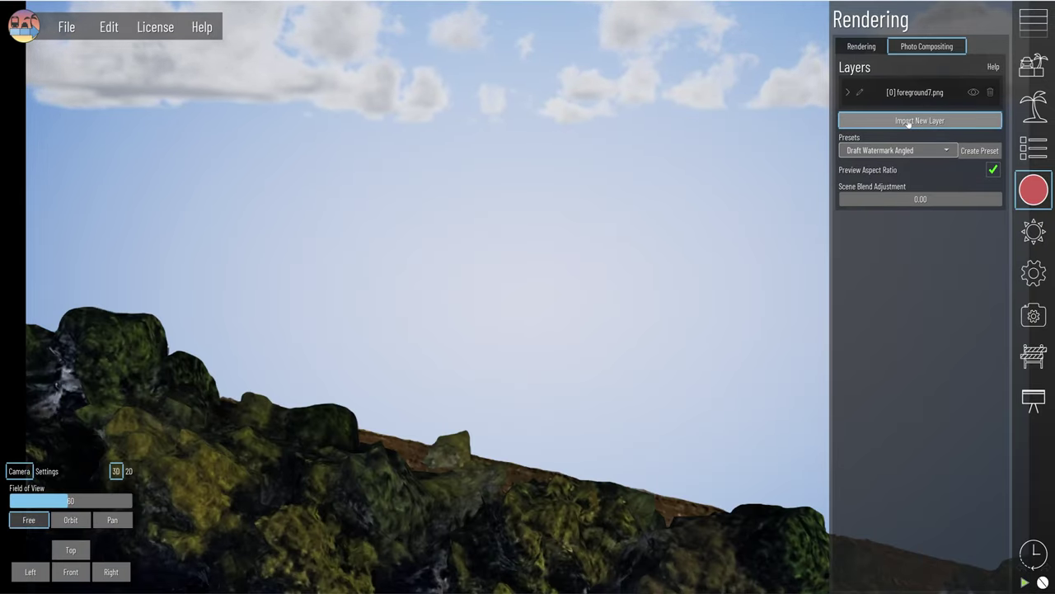
{"action": "left_click", "coordinate": [909, 121]}
{"action": "double_click", "coordinate": [518, 95]}
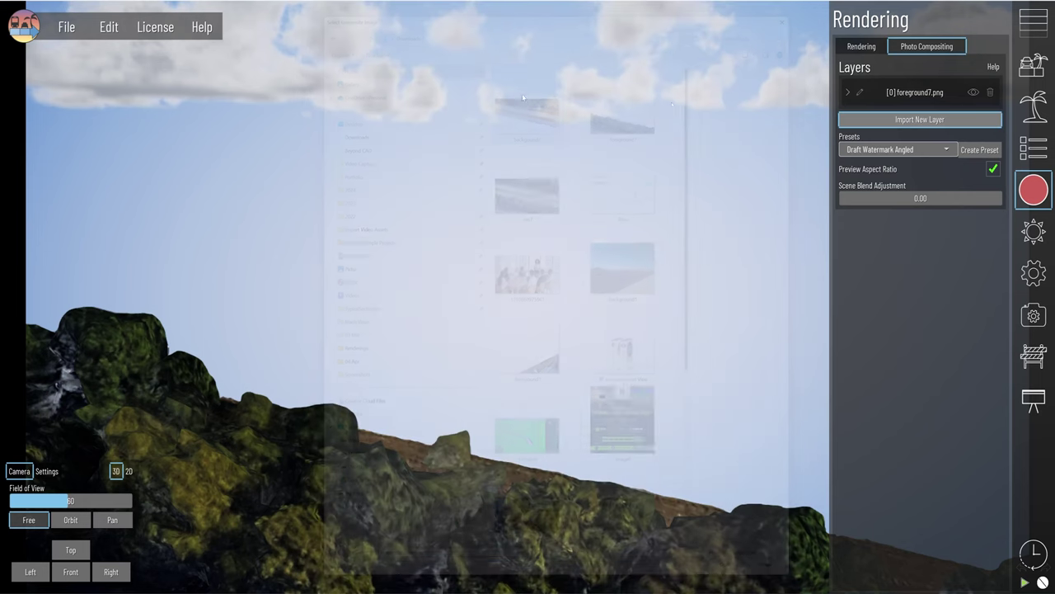
Step: Compare both layers' effective image size with the screen size and set the rendering resolution to 4K
{"action": "left_click", "coordinate": [848, 93]}
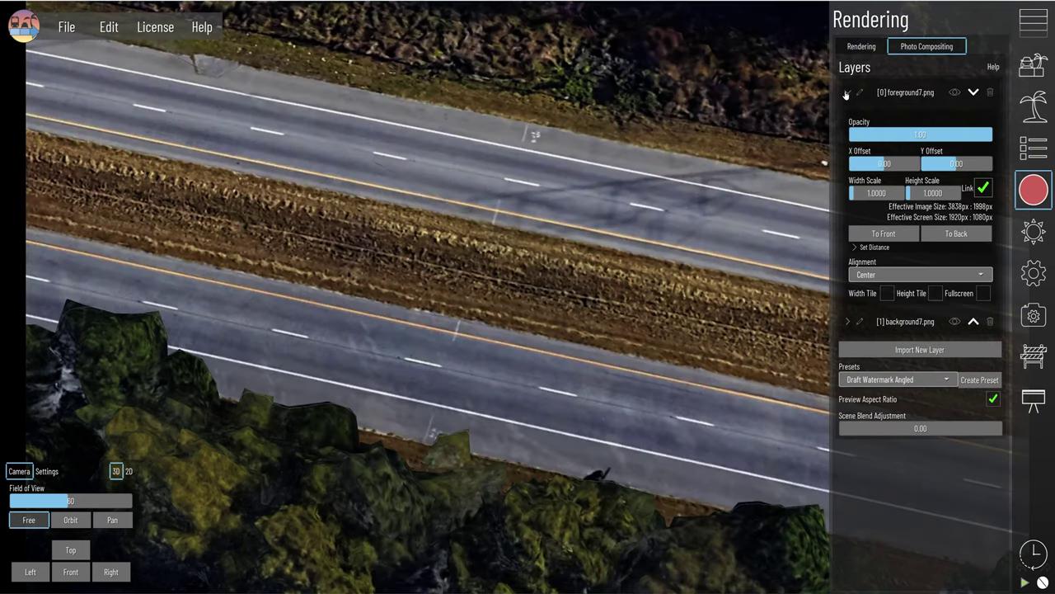
{"action": "left_click", "coordinate": [847, 93]}
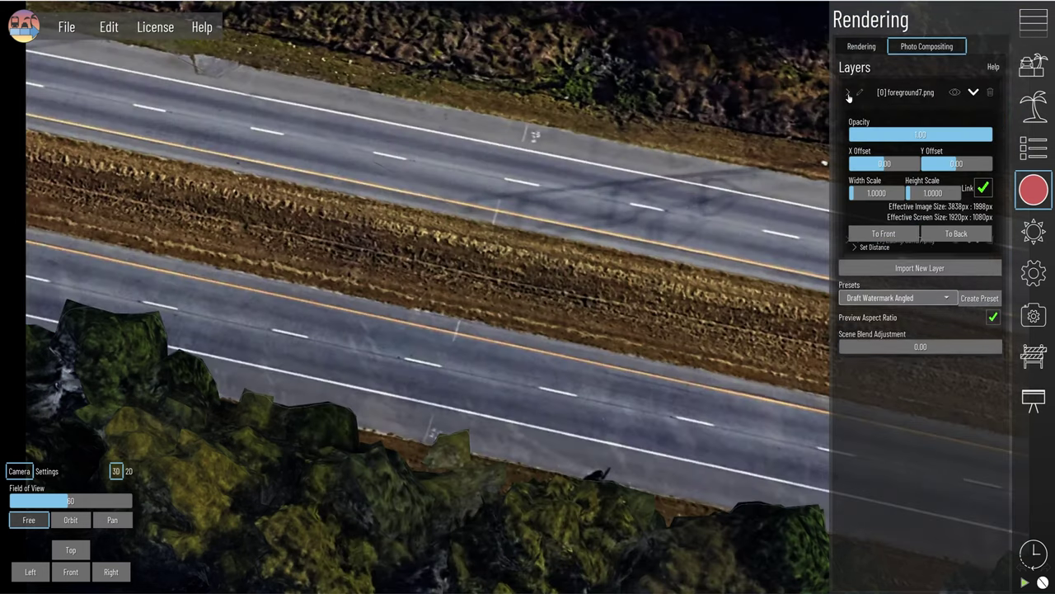
{"action": "left_click", "coordinate": [848, 120]}
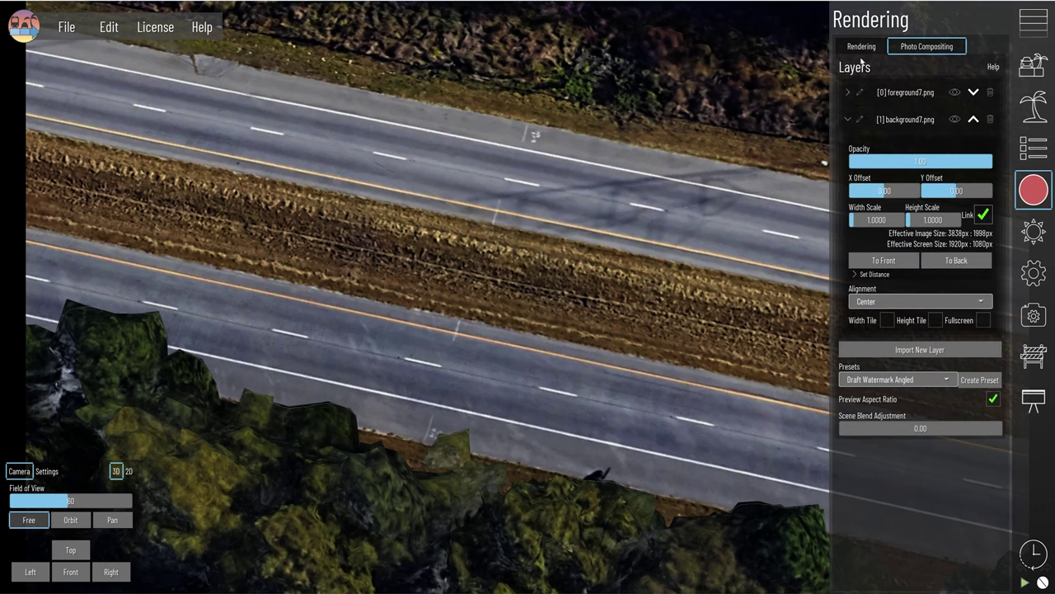
{"action": "left_click", "coordinate": [862, 46]}
{"action": "left_click", "coordinate": [916, 275]}
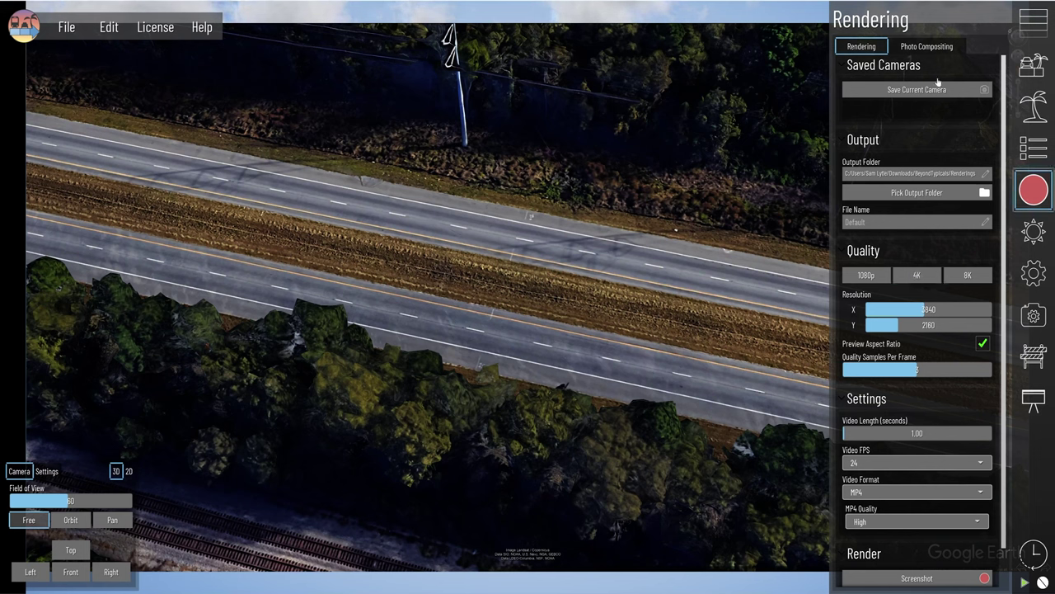
Step: Scale the foreground7 layer to 1.1 in width and height with the scales linked
{"action": "left_click", "coordinate": [923, 47]}
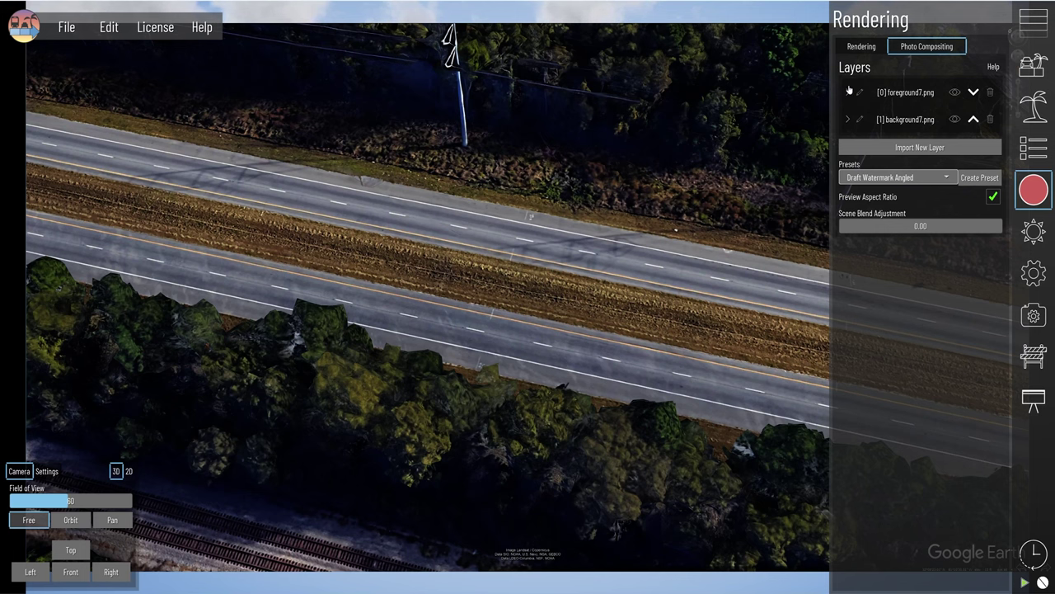
{"action": "left_click", "coordinate": [848, 91]}
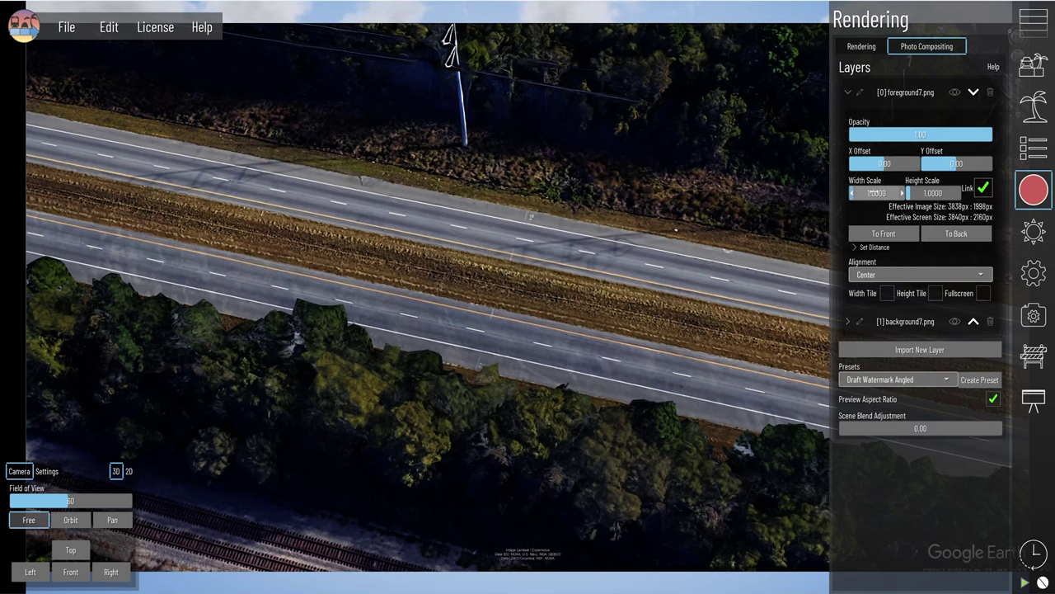
{"action": "left_click", "coordinate": [903, 192]}
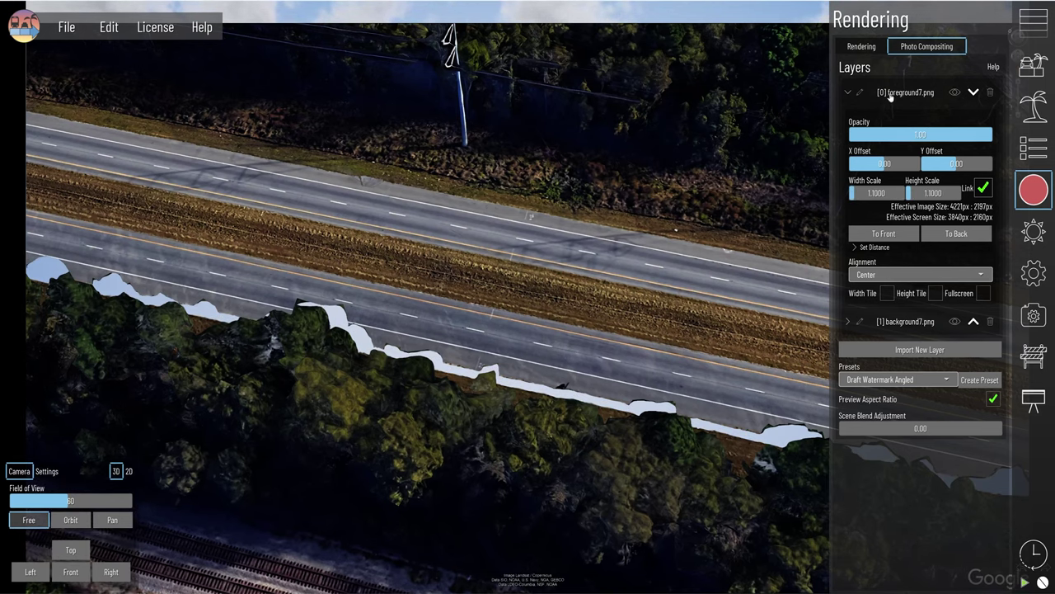
{"action": "left_click", "coordinate": [852, 95]}
Step: Scale the background7 layer to 1.1 in width and height to match the foreground, and close the rendering settings
{"action": "left_click", "coordinate": [849, 121]}
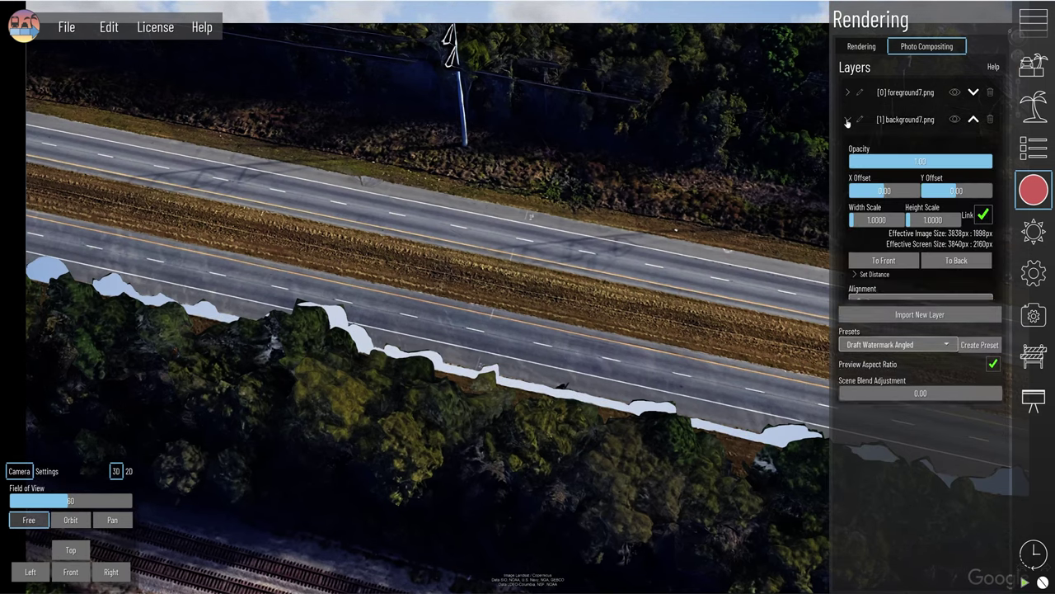
{"action": "left_click", "coordinate": [903, 220]}
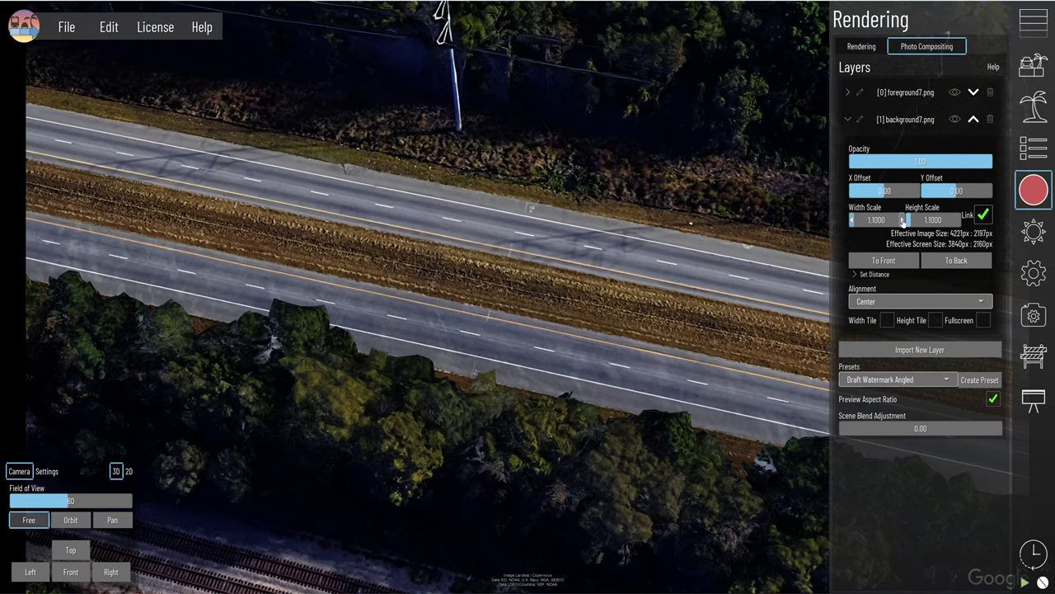
{"action": "left_click", "coordinate": [1034, 190]}
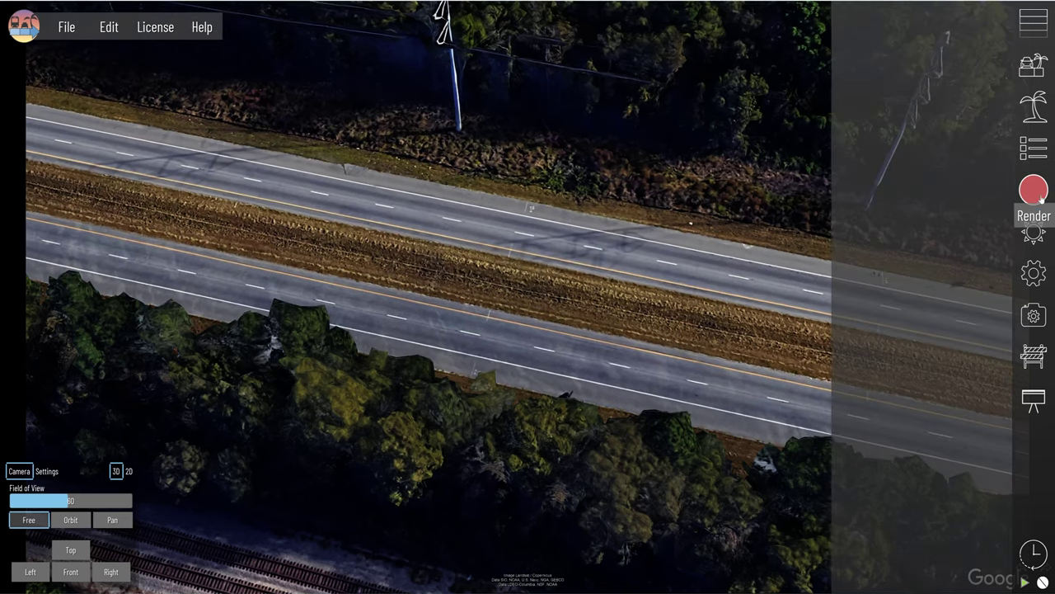
Step: Add a Common Lane section and orient the camera so the lane runs parallel to the highway in the photo
{"action": "left_click", "coordinate": [1040, 56]}
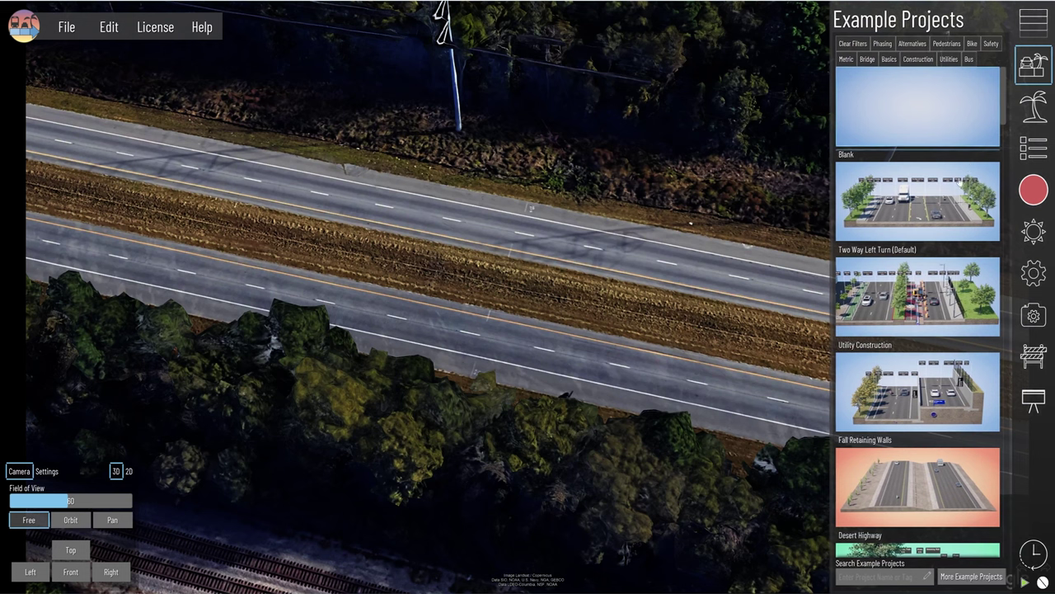
{"action": "left_click", "coordinate": [1028, 27]}
{"action": "left_click", "coordinate": [876, 110]}
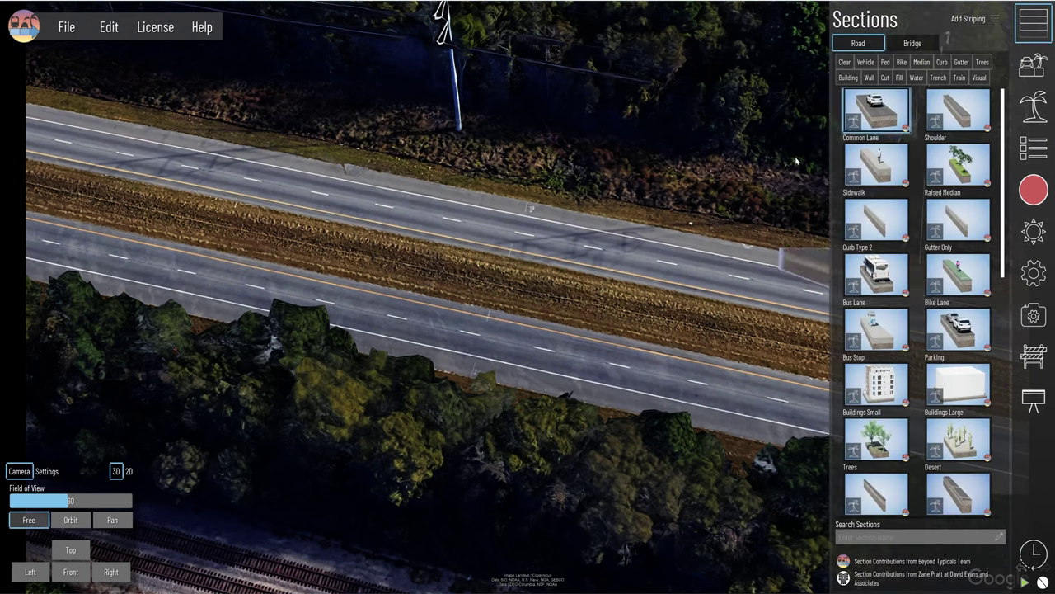
{"action": "left_click_drag", "start_coordinate": [482, 277], "coordinate": [585, 239]}
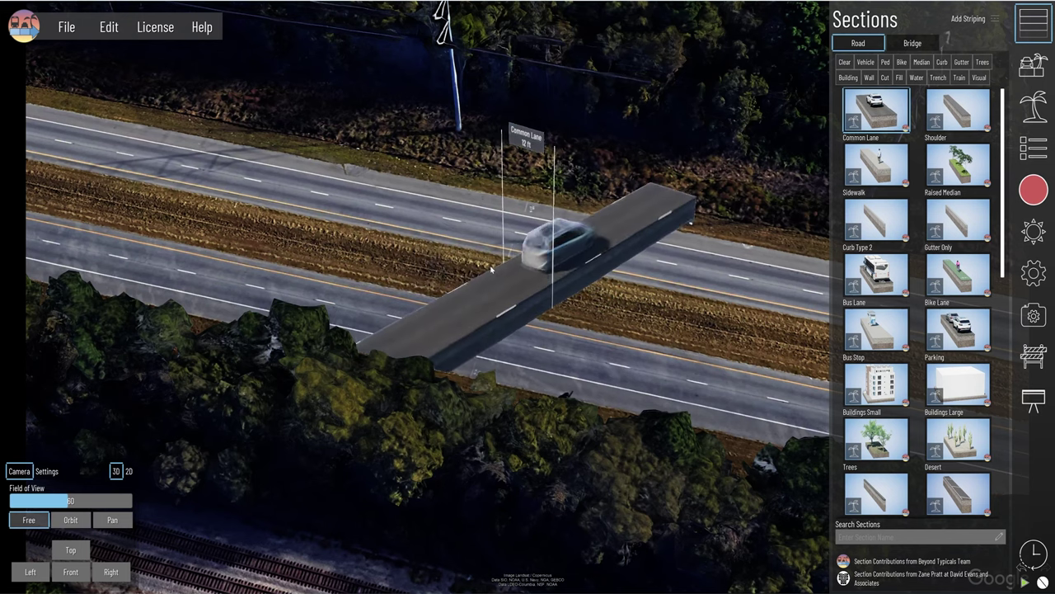
{"action": "left_click_drag", "start_coordinate": [654, 310], "coordinate": [624, 311]}
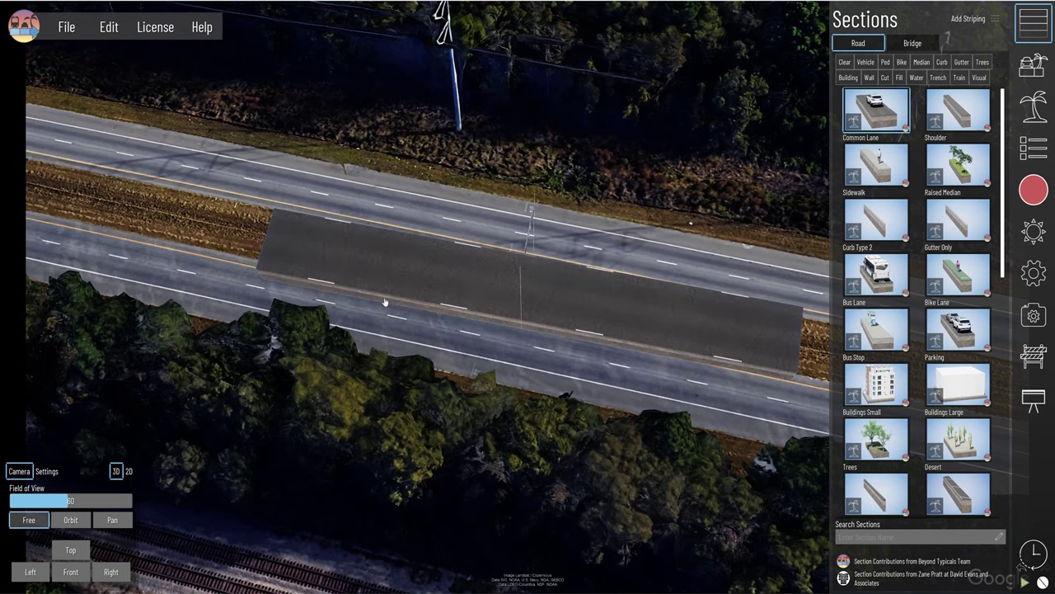
{"action": "left_click_drag", "start_coordinate": [585, 316], "coordinate": [542, 218]}
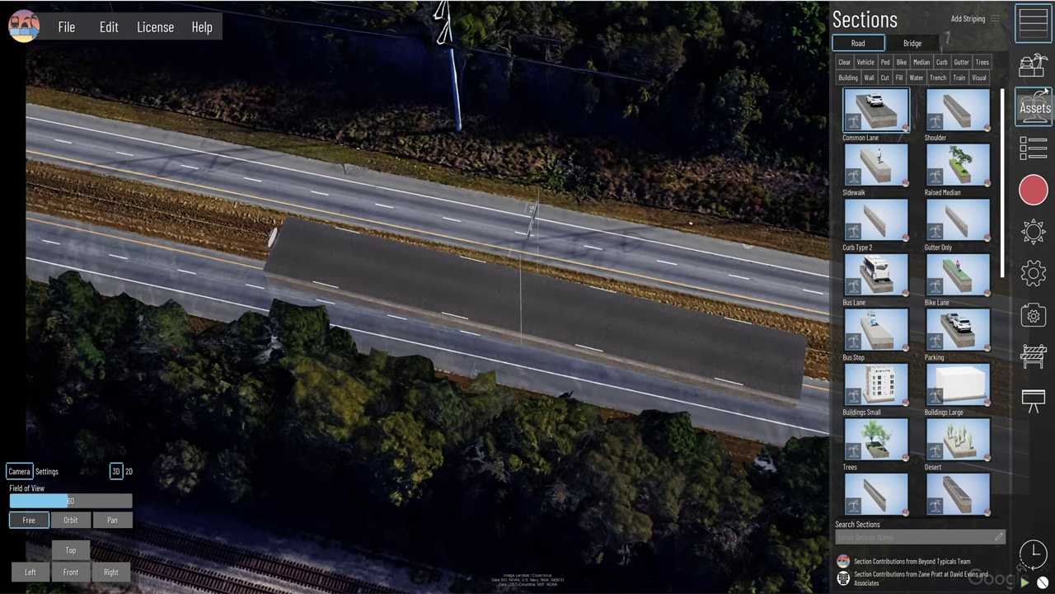
Step: Set the section length of the road model to 500 in the project settings
{"action": "left_click", "coordinate": [1031, 274]}
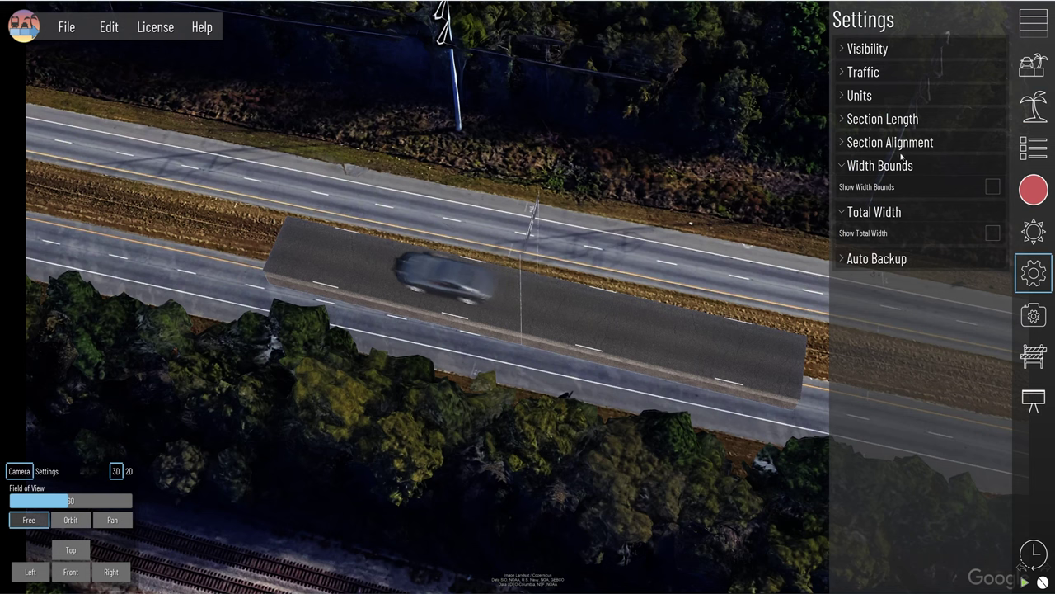
{"action": "left_click", "coordinate": [855, 124]}
{"action": "left_click", "coordinate": [897, 149]}
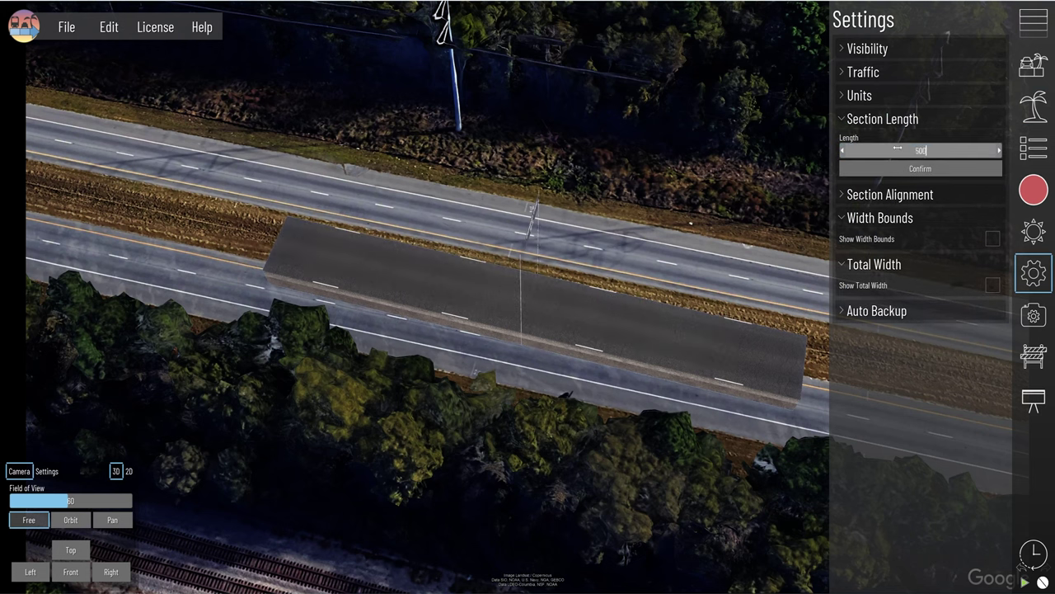
{"action": "type", "text": "500"}
{"action": "key", "text": "Return"}
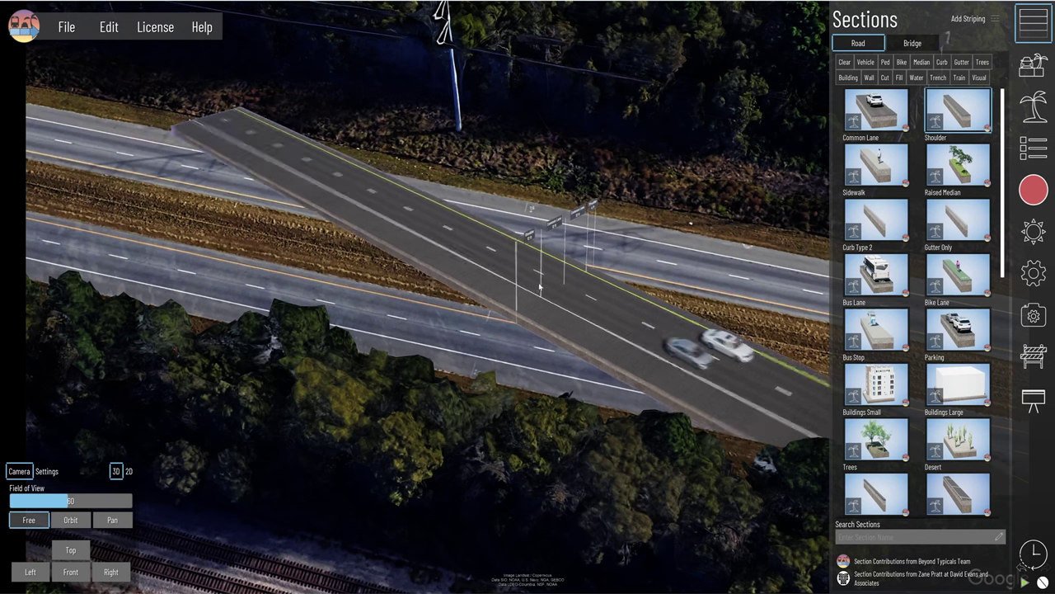
Step: Add Fill Slope sections beside the inside shoulder to form the highway's grass median
{"action": "scroll", "coordinate": [922, 512], "scroll_direction": "down", "scroll_amount": 10}
{"action": "left_click", "coordinate": [922, 434]}
{"action": "scroll", "coordinate": [922, 435], "scroll_direction": "down", "scroll_amount": 3}
{"action": "left_click_drag", "start_coordinate": [875, 308], "coordinate": [619, 338]}
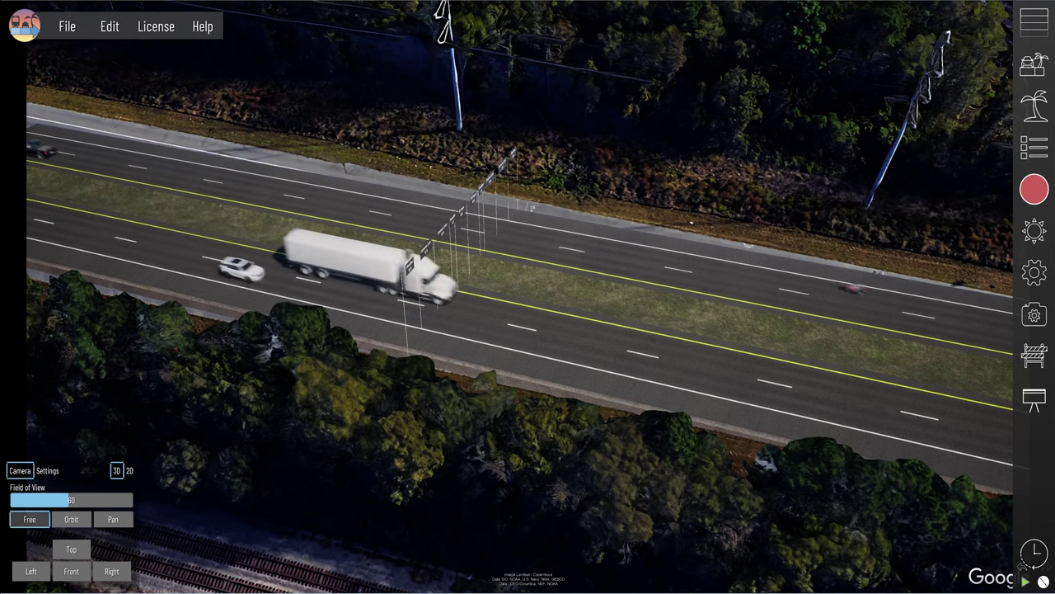
Step: Try a camera field of view of 21 from farther back, and restore it to 60
{"action": "left_click_drag", "start_coordinate": [64, 499], "coordinate": [25, 500]}
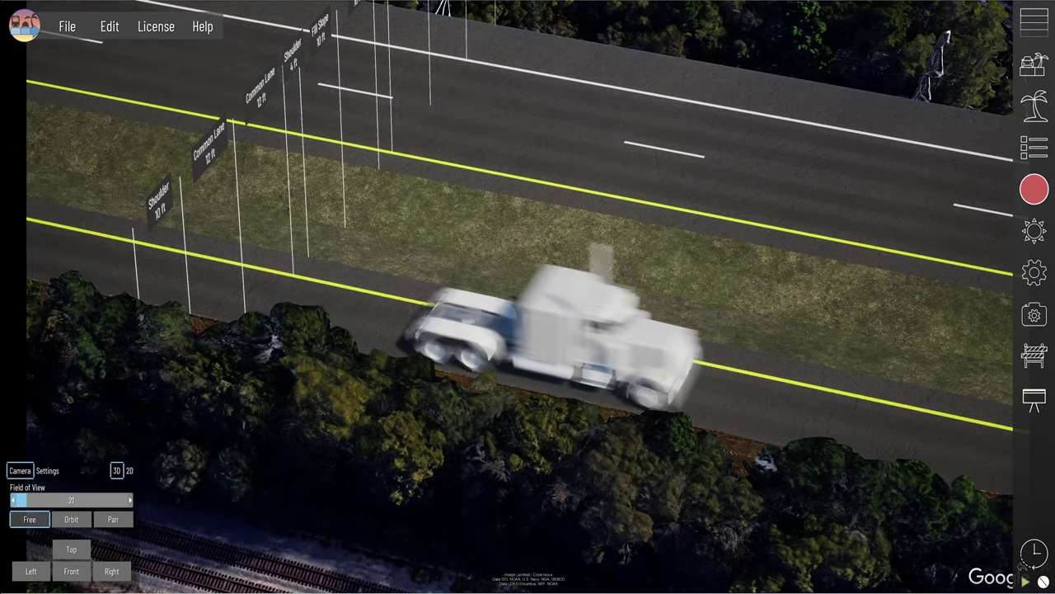
{"action": "scroll", "coordinate": [447, 198], "scroll_direction": "down", "scroll_amount": 5}
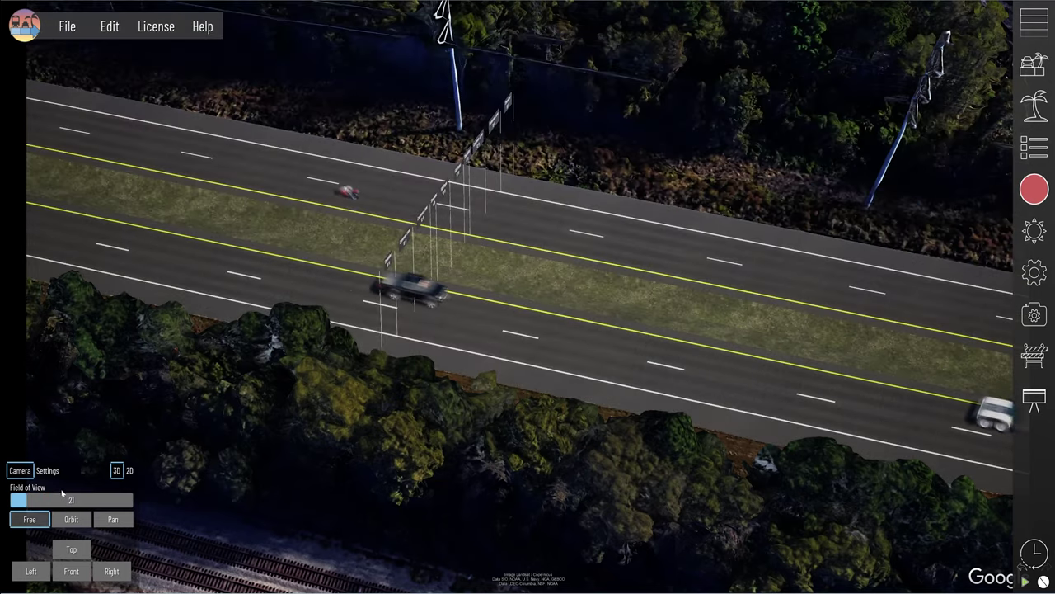
{"action": "type", "text": "0"}
{"action": "key", "text": "Return"}
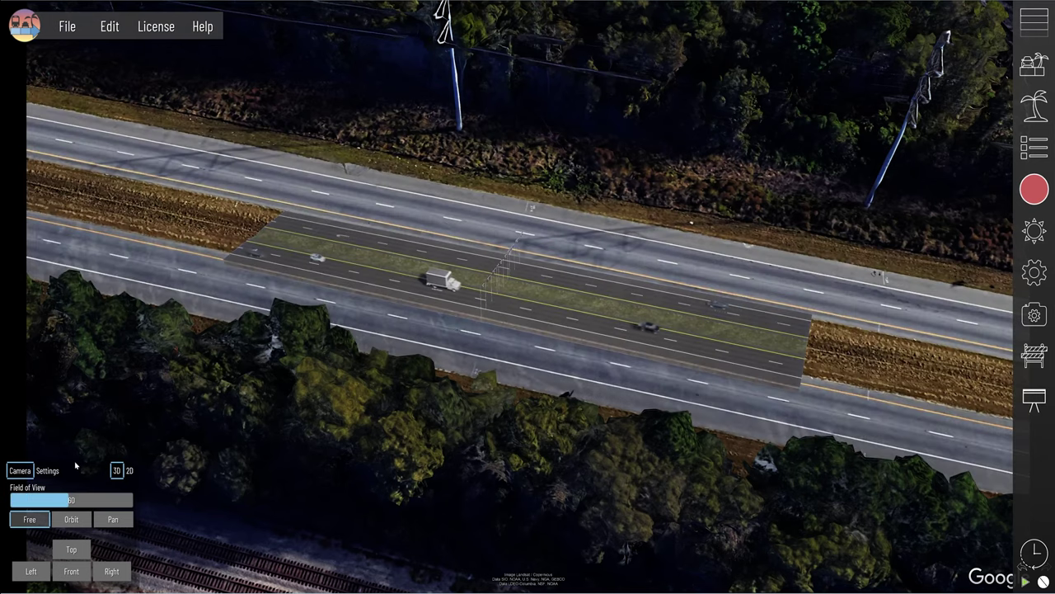
Step: Reposition the camera closer so the modelled highway overlays the road in the photo
{"action": "scroll", "coordinate": [547, 310], "scroll_direction": "up", "scroll_amount": 5}
{"action": "scroll", "coordinate": [528, 309], "scroll_direction": "up", "scroll_amount": 1}
{"action": "left_click_drag", "start_coordinate": [521, 302], "coordinate": [500, 295]}
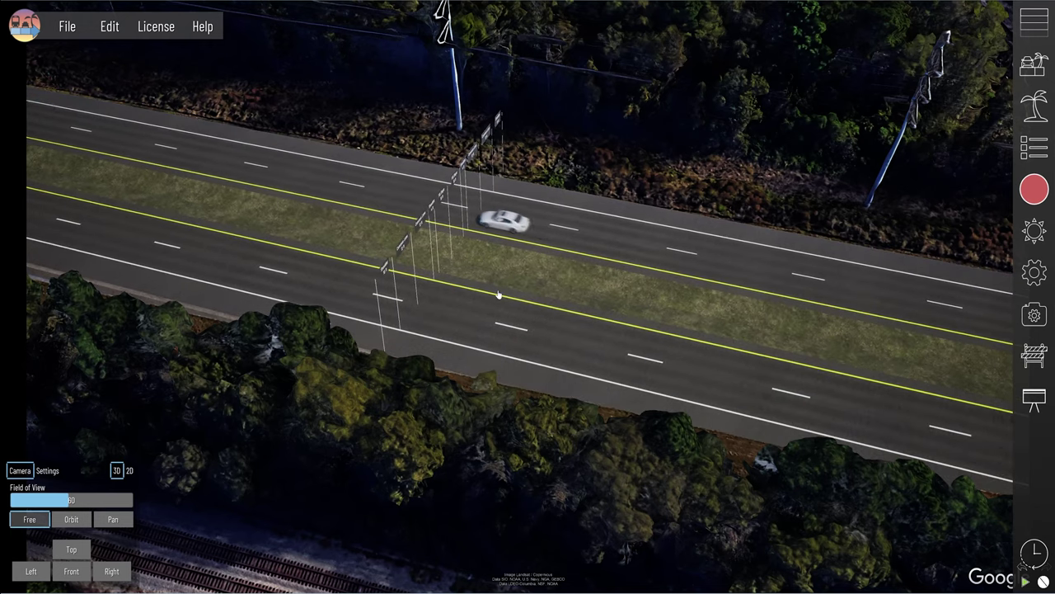
{"action": "left_click_drag", "start_coordinate": [500, 271], "coordinate": [438, 279]}
Step: Bring the background7 layer to the front, lower its opacity to about 0.55 and close the rendering settings
{"action": "left_click", "coordinate": [1035, 189]}
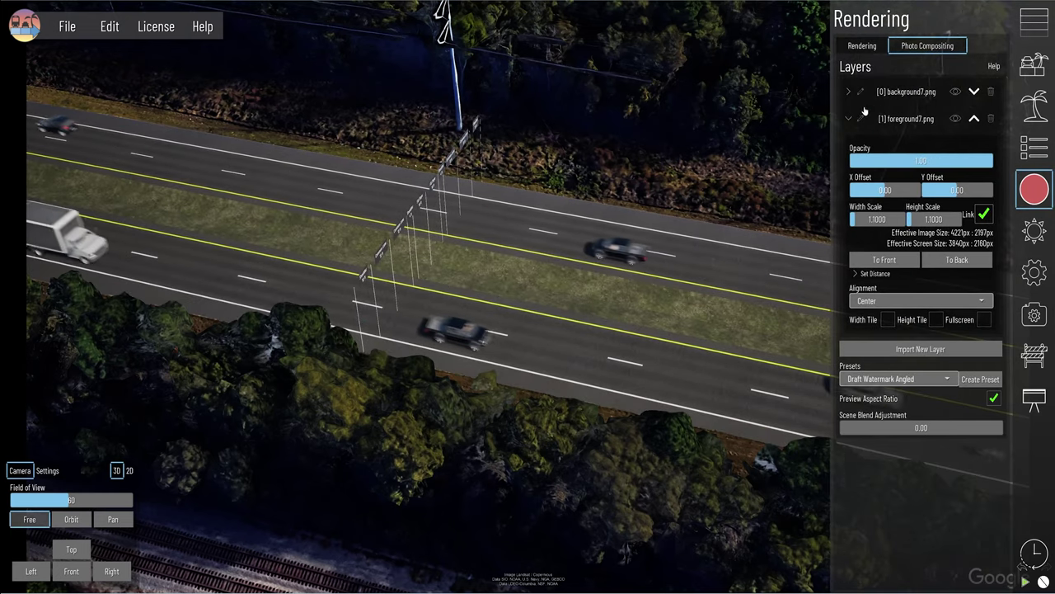
{"action": "left_click", "coordinate": [887, 97]}
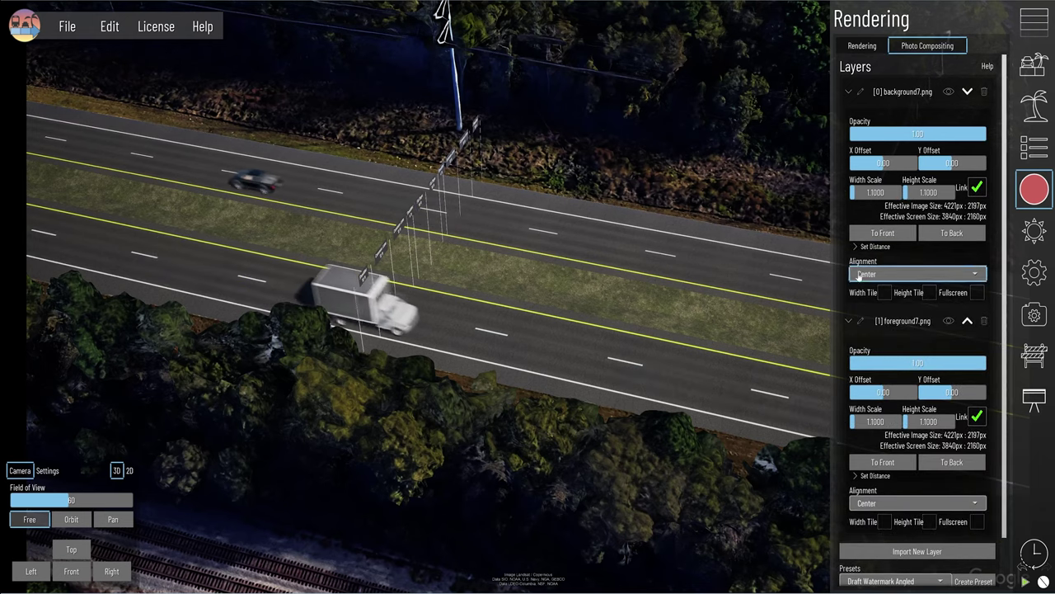
{"action": "left_click", "coordinate": [890, 233]}
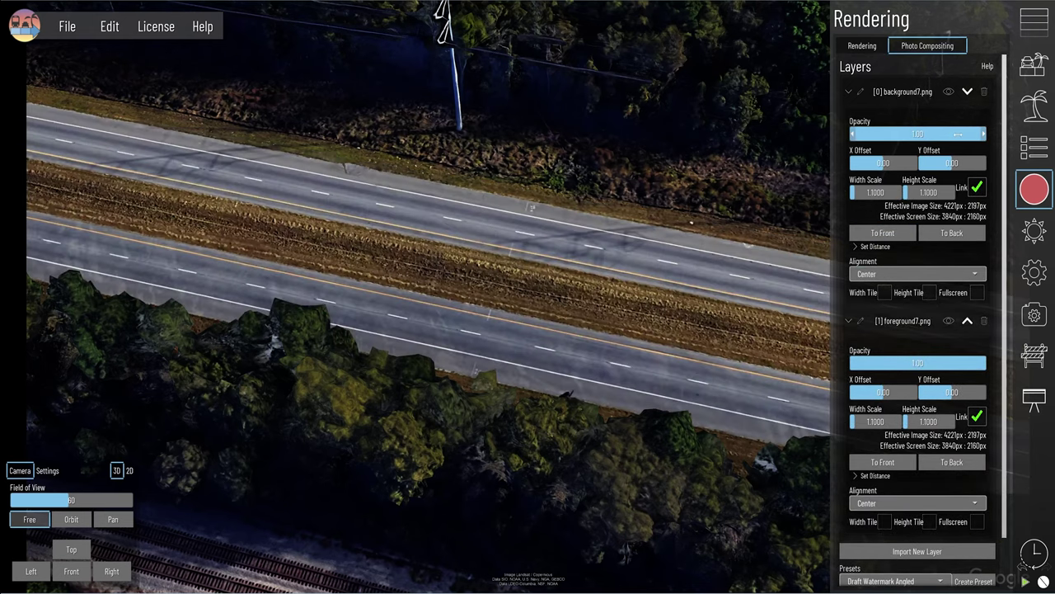
{"action": "left_click_drag", "start_coordinate": [957, 134], "coordinate": [926, 134]}
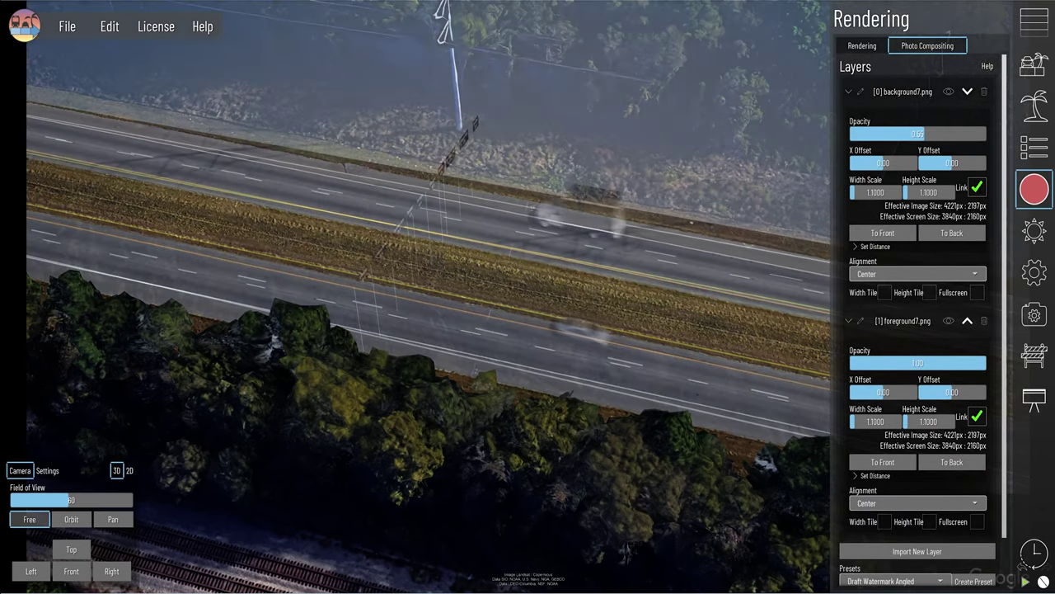
{"action": "left_click", "coordinate": [1034, 190]}
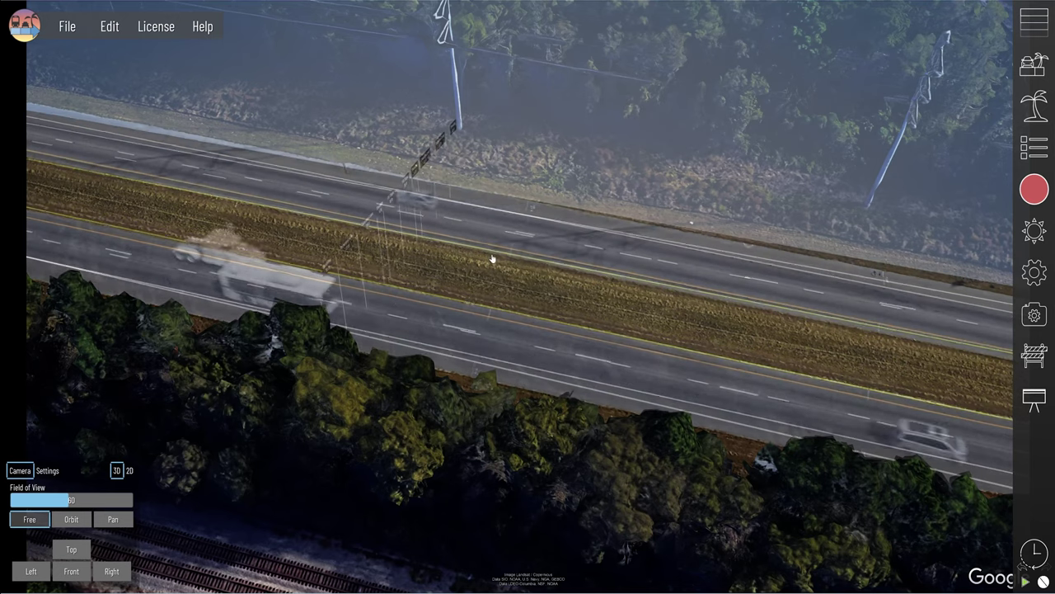
Step: Set the width of the median's Fill Slope section to 14 ft and deselect it
{"action": "left_click", "coordinate": [515, 270]}
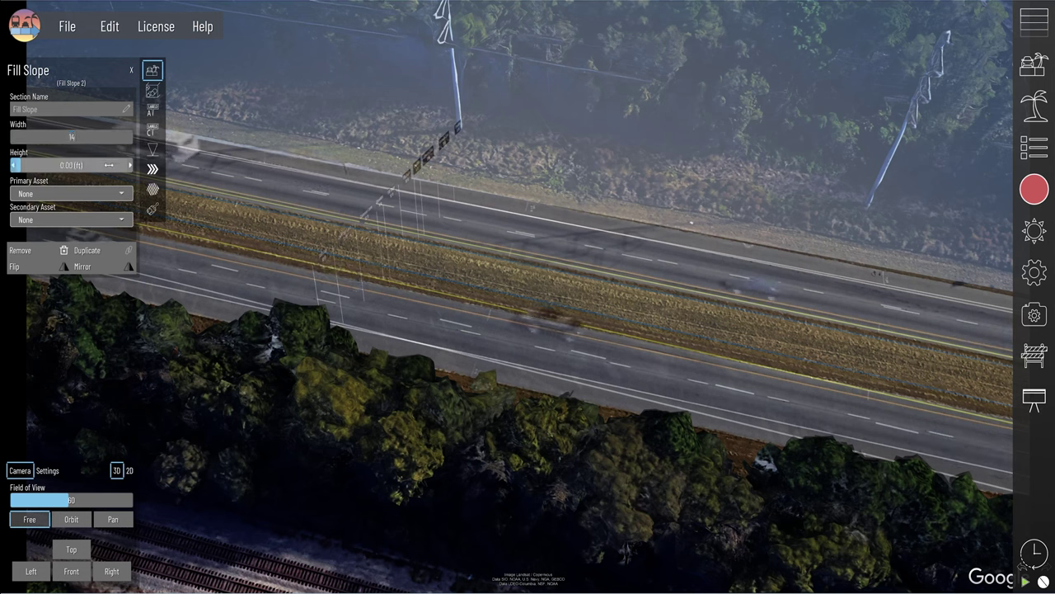
{"action": "key", "text": "Return"}
{"action": "left_click", "coordinate": [643, 236]}
{"action": "right_click", "coordinate": [640, 236]}
{"action": "left_click", "coordinate": [613, 252]}
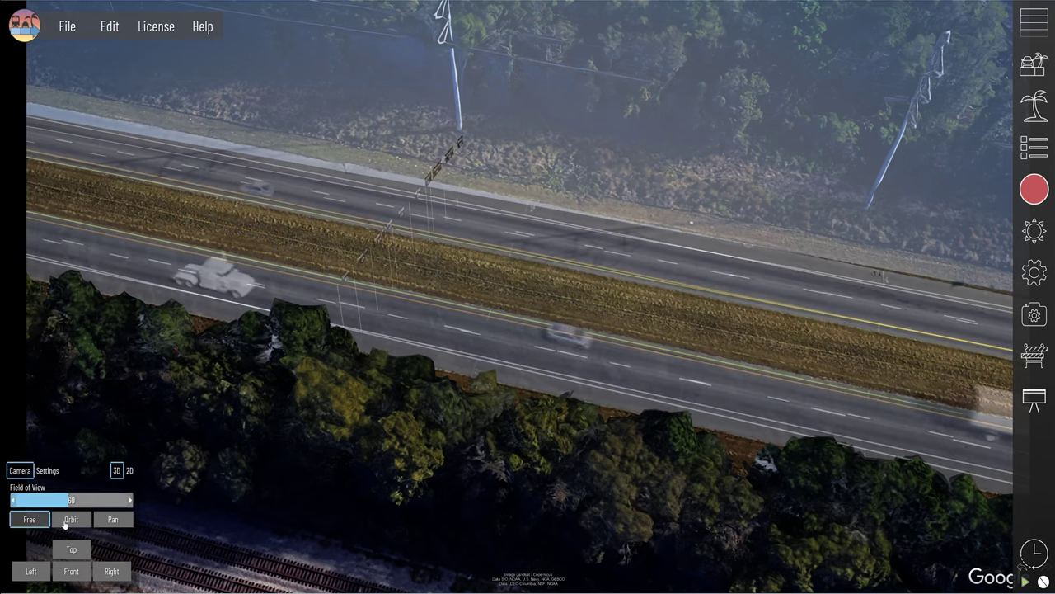
Step: Shift the camera's X position to 365 through its numeric settings and open the median Fill Slope's properties
{"action": "left_click", "coordinate": [48, 475]}
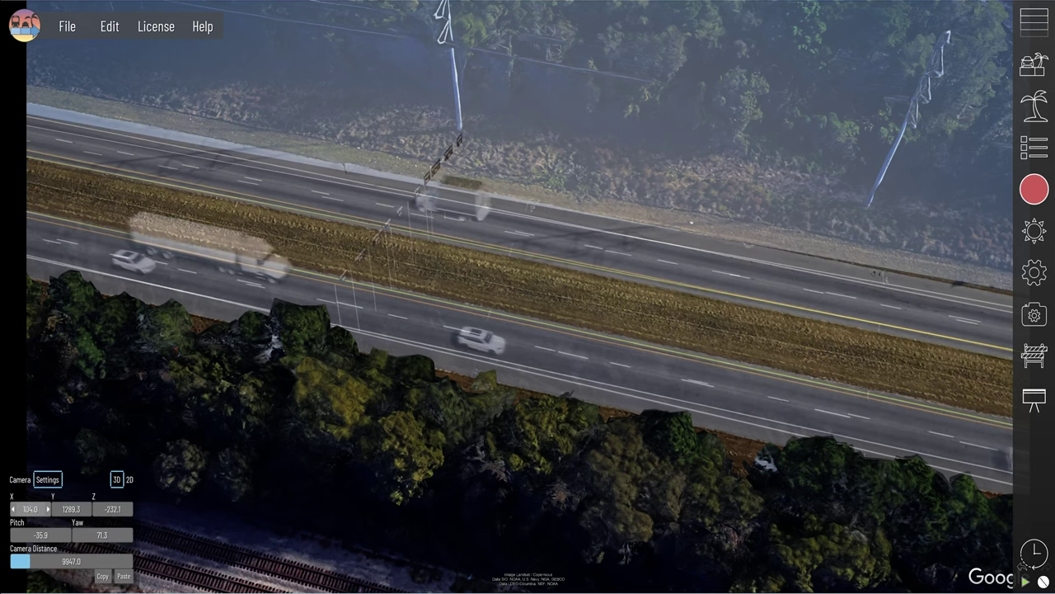
{"action": "left_click_drag", "start_coordinate": [18, 510], "coordinate": [68, 508]}
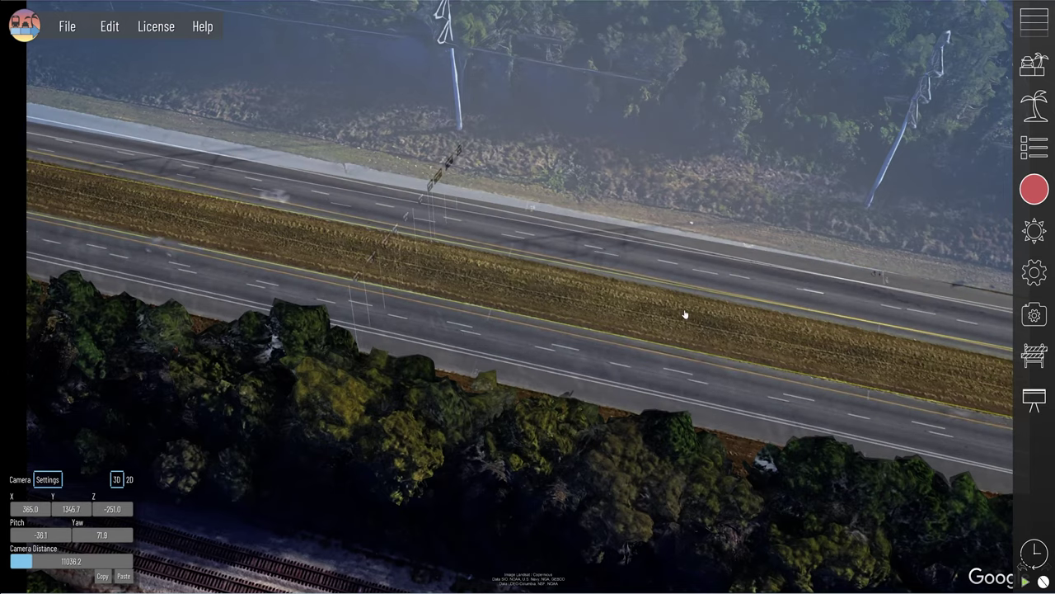
{"action": "left_click", "coordinate": [445, 262]}
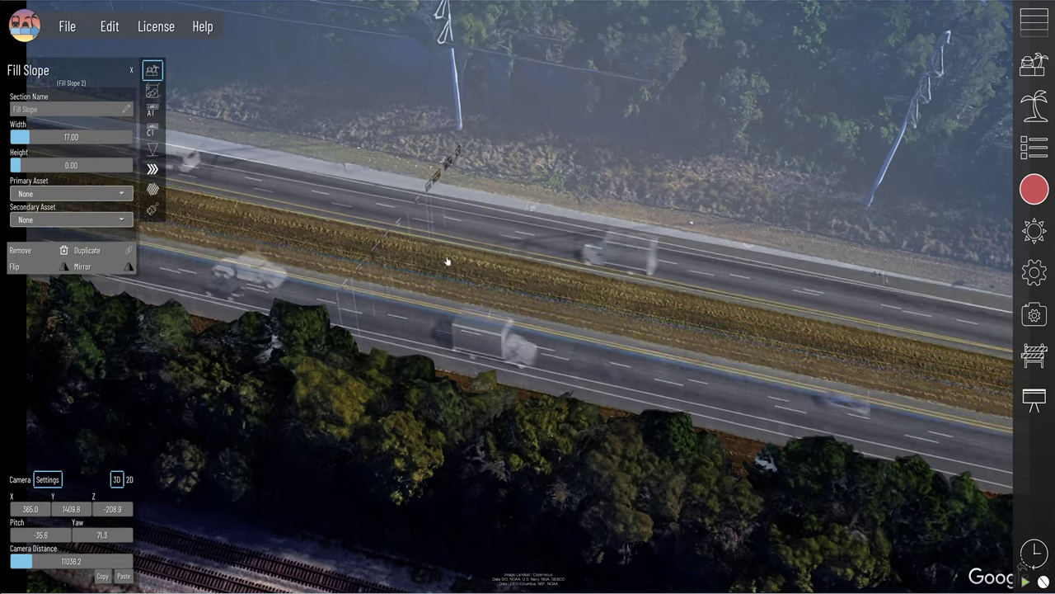
{"action": "left_click", "coordinate": [481, 288]}
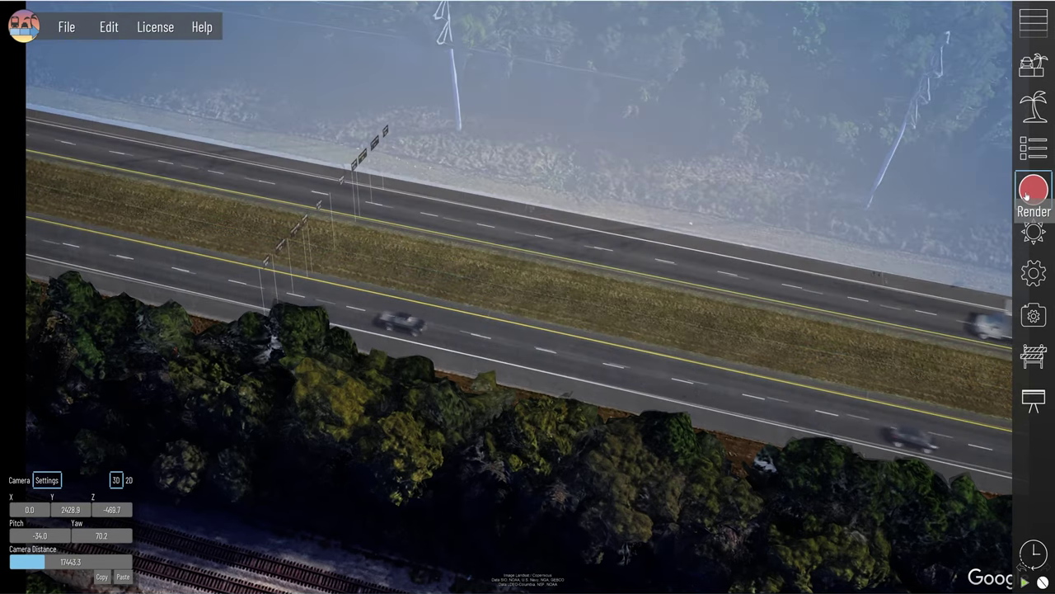
Step: Save the current camera view as a preset in the rendering settings
{"action": "left_click", "coordinate": [1028, 192]}
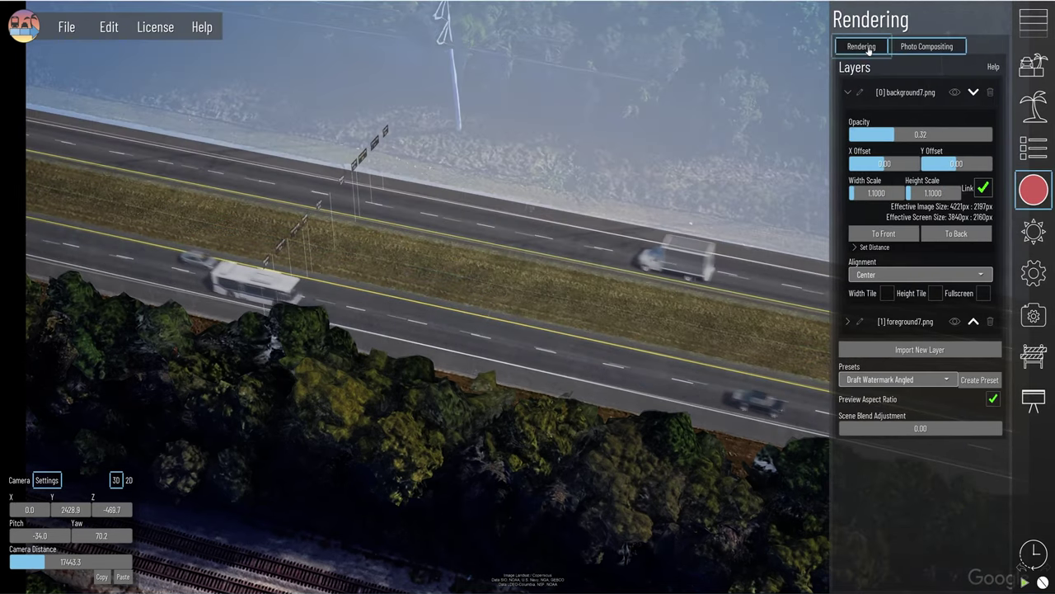
{"action": "left_click", "coordinate": [860, 48]}
{"action": "left_click", "coordinate": [948, 92]}
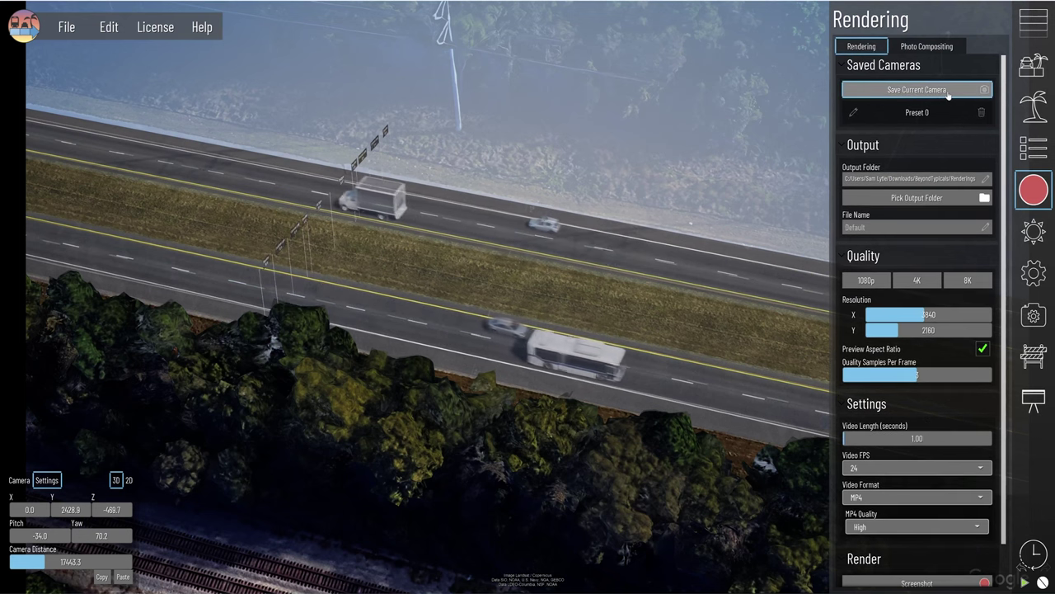
Step: Send the background7 layer behind the road model, set its opacity to 1.00 and close the rendering settings
{"action": "left_click", "coordinate": [928, 47]}
{"action": "left_click", "coordinate": [903, 93]}
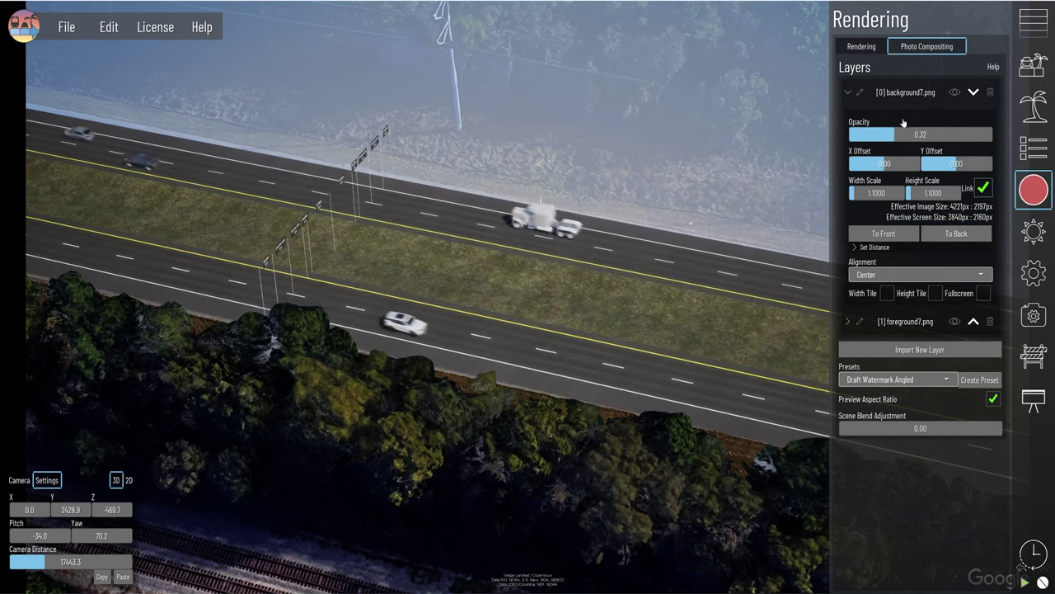
{"action": "left_click_drag", "start_coordinate": [896, 134], "coordinate": [992, 134]}
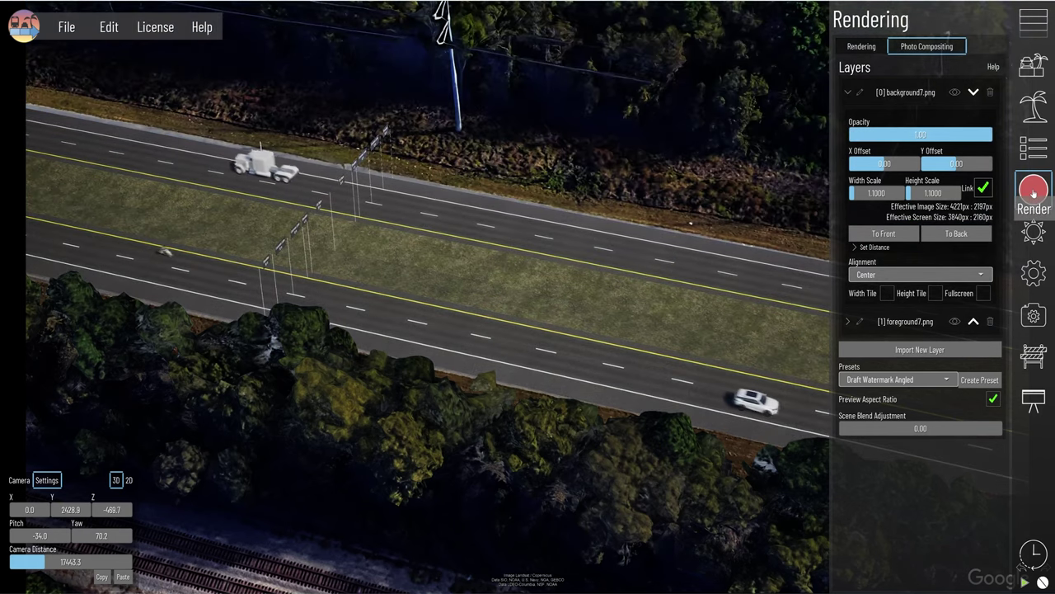
{"action": "left_click", "coordinate": [1034, 190]}
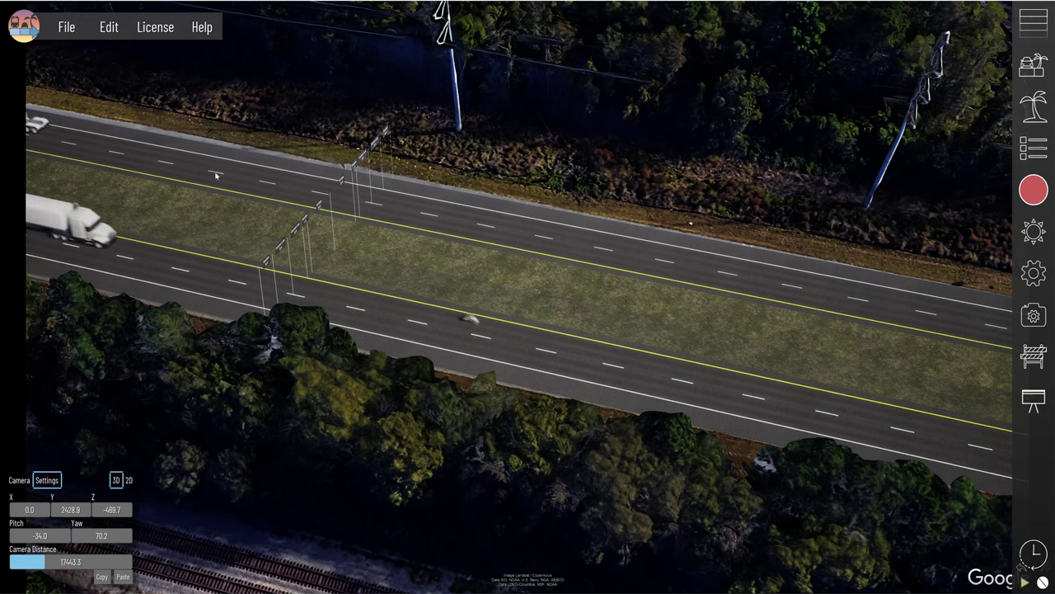
Step: Set the width of the outside Shoulder on the far side of the highway to 12 ft
{"action": "left_click", "coordinate": [115, 134]}
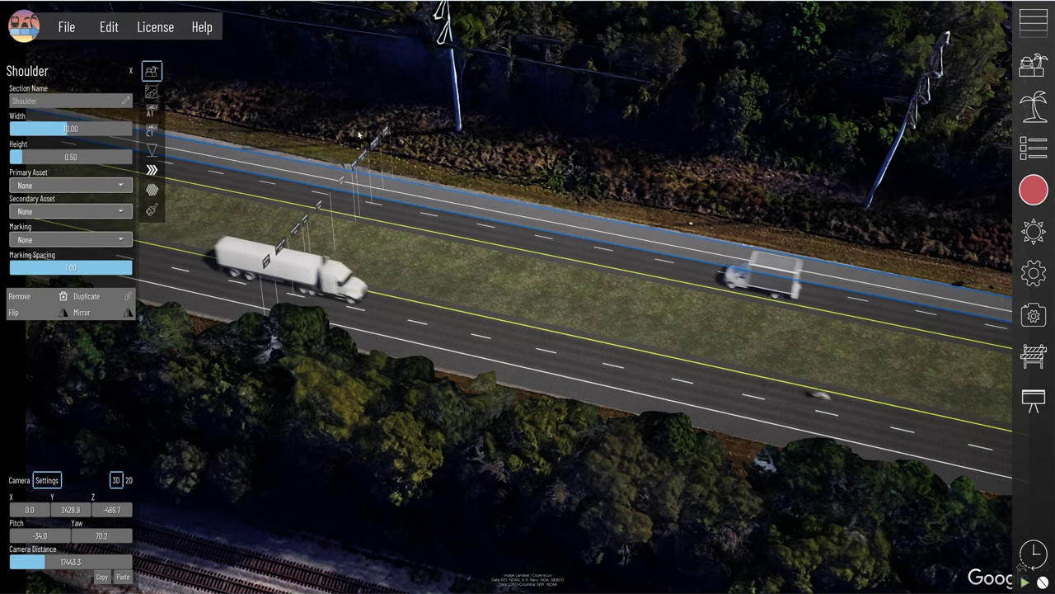
{"action": "left_click", "coordinate": [70, 128]}
{"action": "type", "text": "12"}
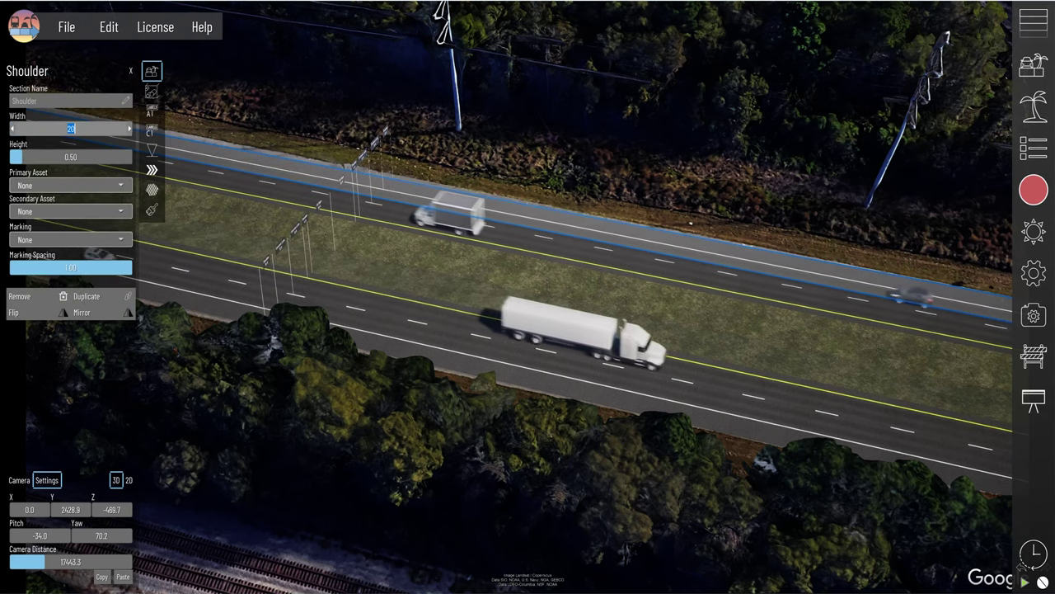
{"action": "key", "text": "Return"}
Step: Set the width of the outside Shoulder nearest the foreground trees to 12 ft and deselect it
{"action": "left_click", "coordinate": [447, 360]}
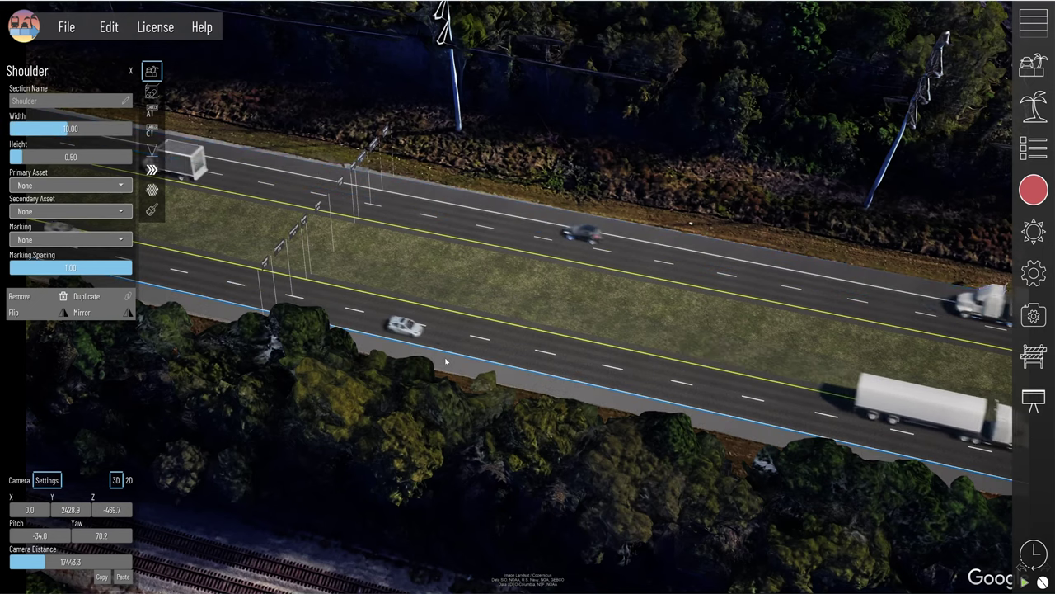
{"action": "left_click", "coordinate": [70, 129]}
{"action": "type", "text": "12"}
{"action": "key", "text": "Return"}
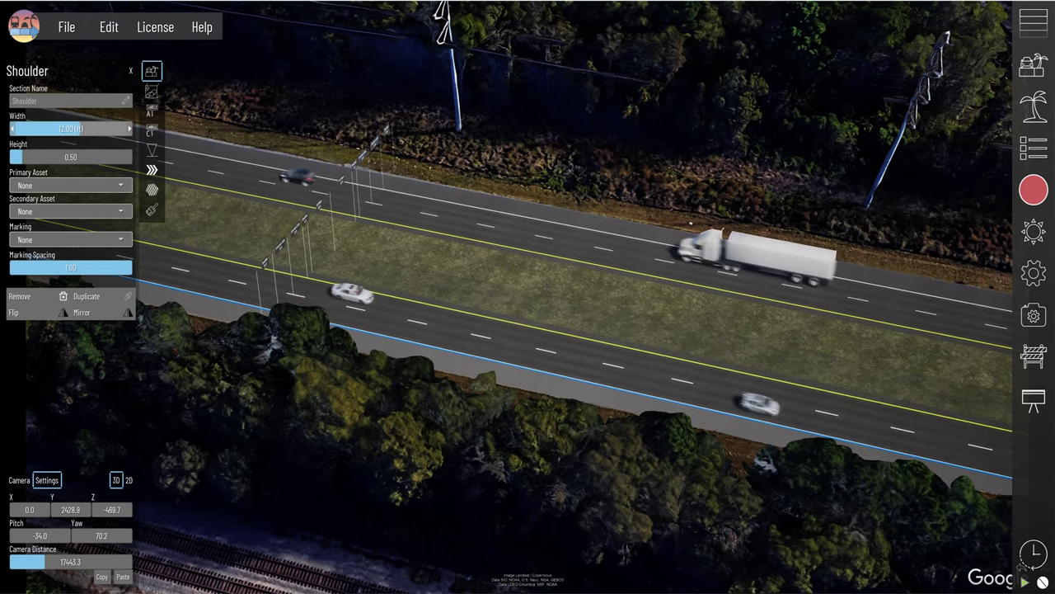
{"action": "left_click", "coordinate": [773, 113]}
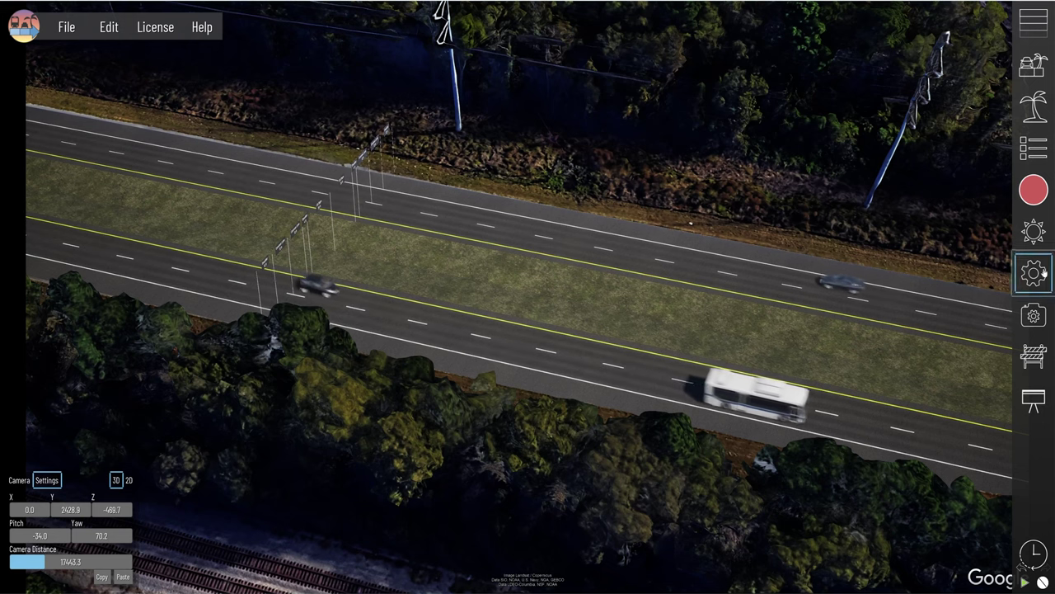
Step: Duplicate the Default phase, then rename the original phase Existing and the copy Proposed
{"action": "left_click", "coordinate": [1034, 354]}
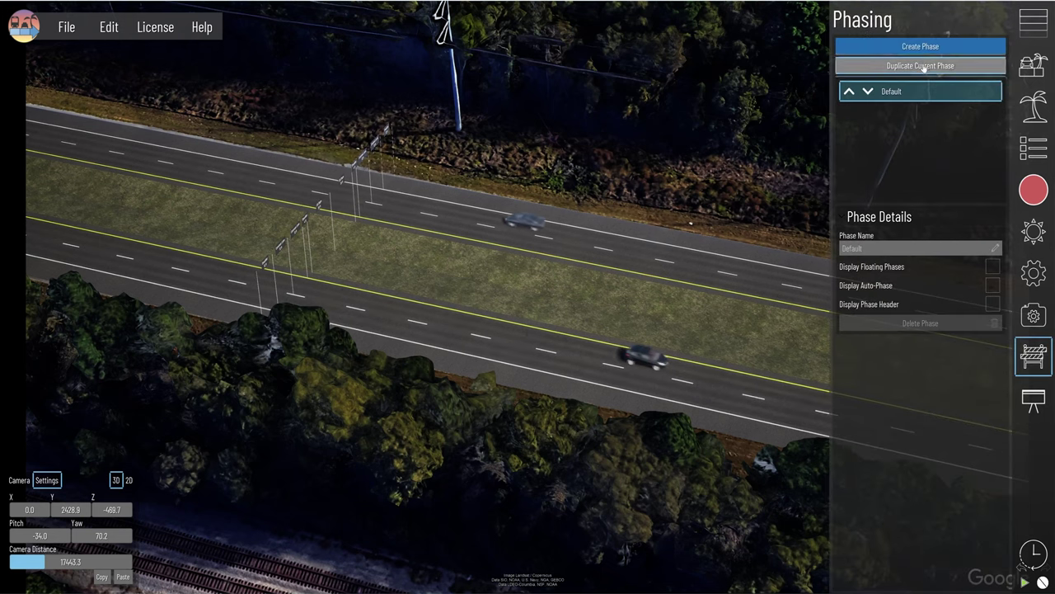
{"action": "left_click", "coordinate": [923, 66]}
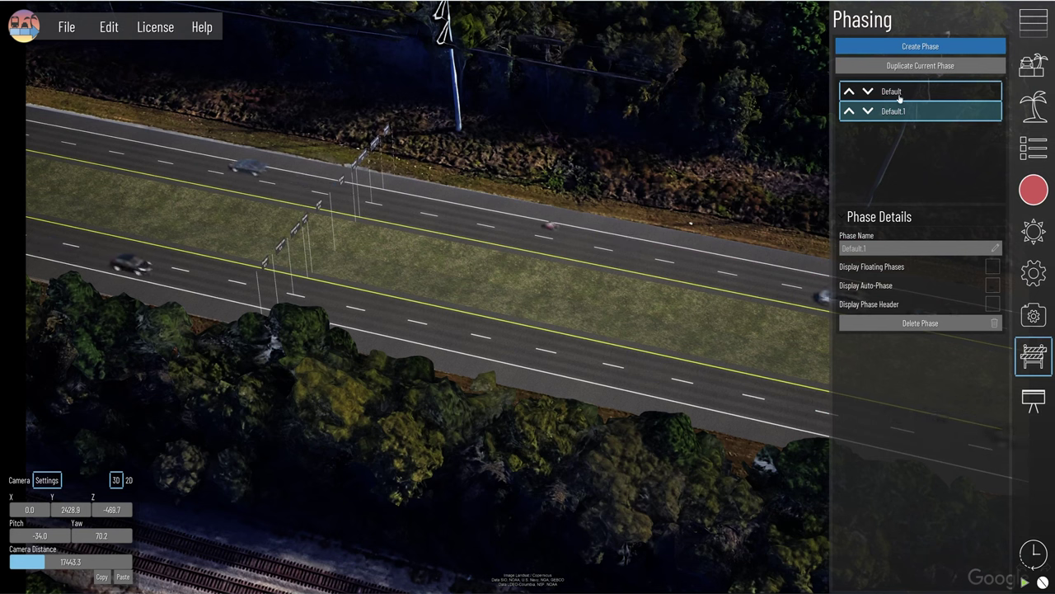
{"action": "left_click", "coordinate": [899, 95]}
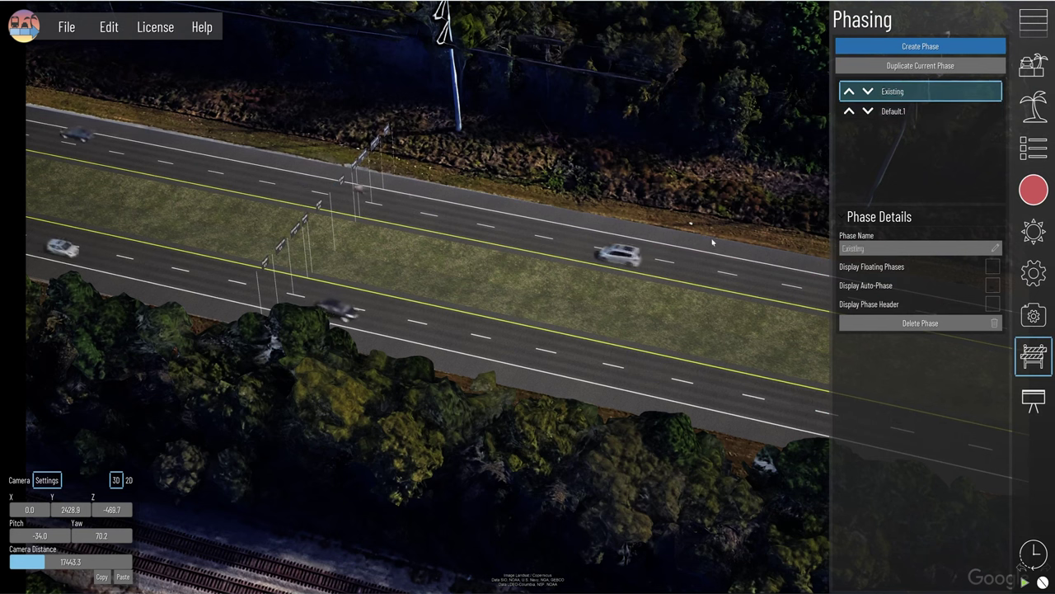
{"action": "left_click", "coordinate": [897, 112]}
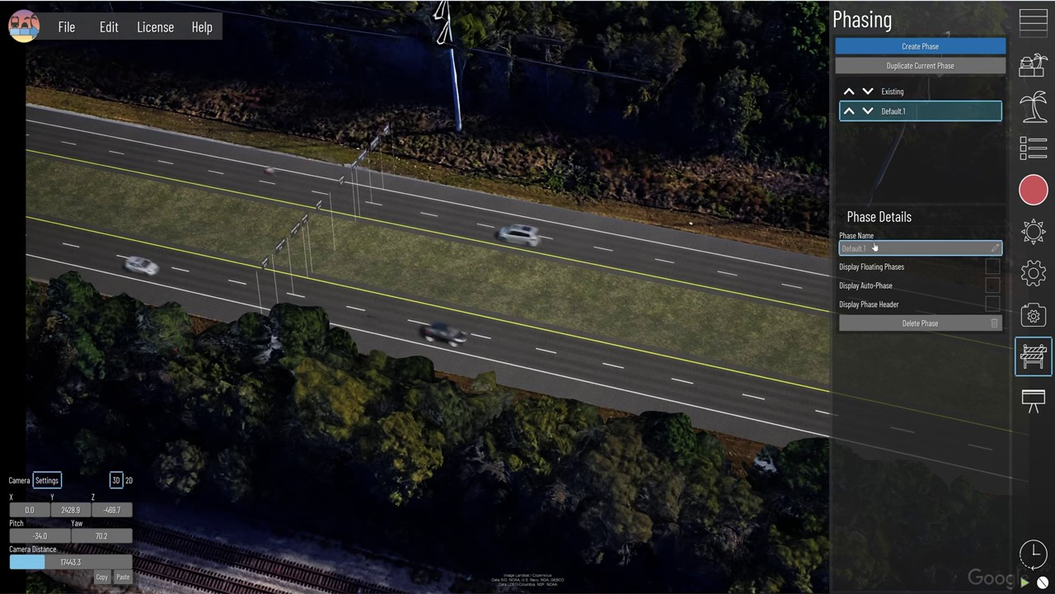
{"action": "left_click", "coordinate": [885, 248]}
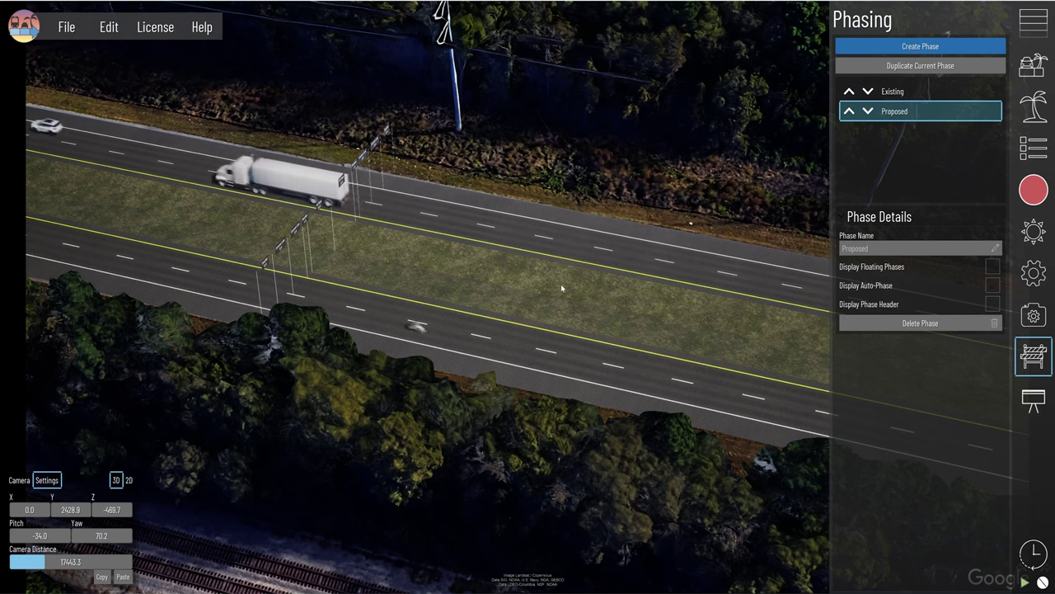
Step: Add a travel lane on the median side in each direction of the Proposed phase and narrow the grass Fill Slopes to 8 ft
{"action": "left_click", "coordinate": [1033, 26]}
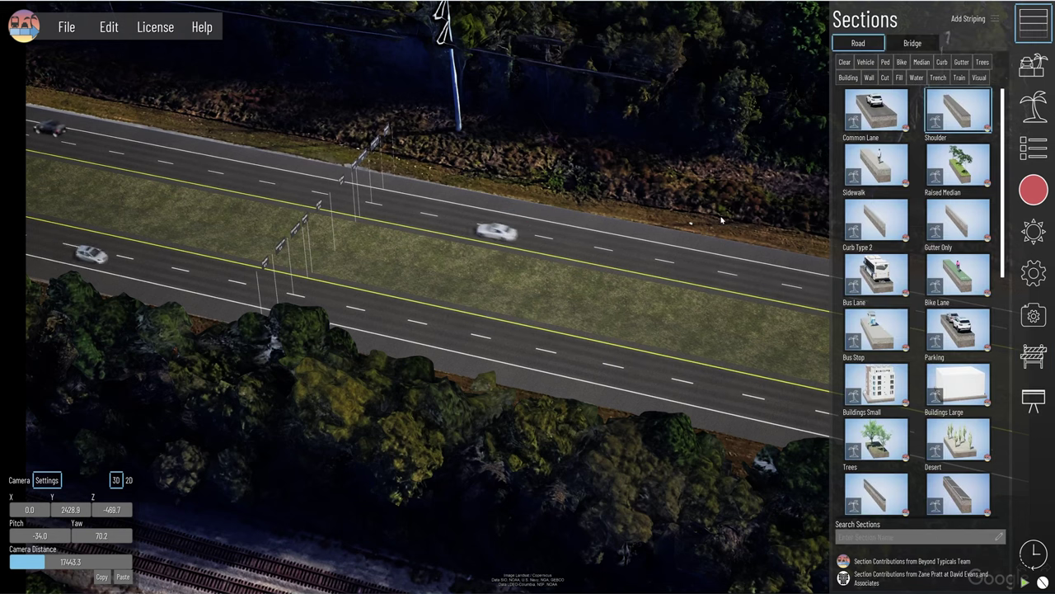
{"action": "left_click", "coordinate": [566, 356]}
{"action": "right_click", "coordinate": [565, 358]}
{"action": "left_click", "coordinate": [592, 396]}
{"action": "left_click_drag", "start_coordinate": [16, 137], "coordinate": [12, 137]}
{"action": "left_click", "coordinate": [575, 151]}
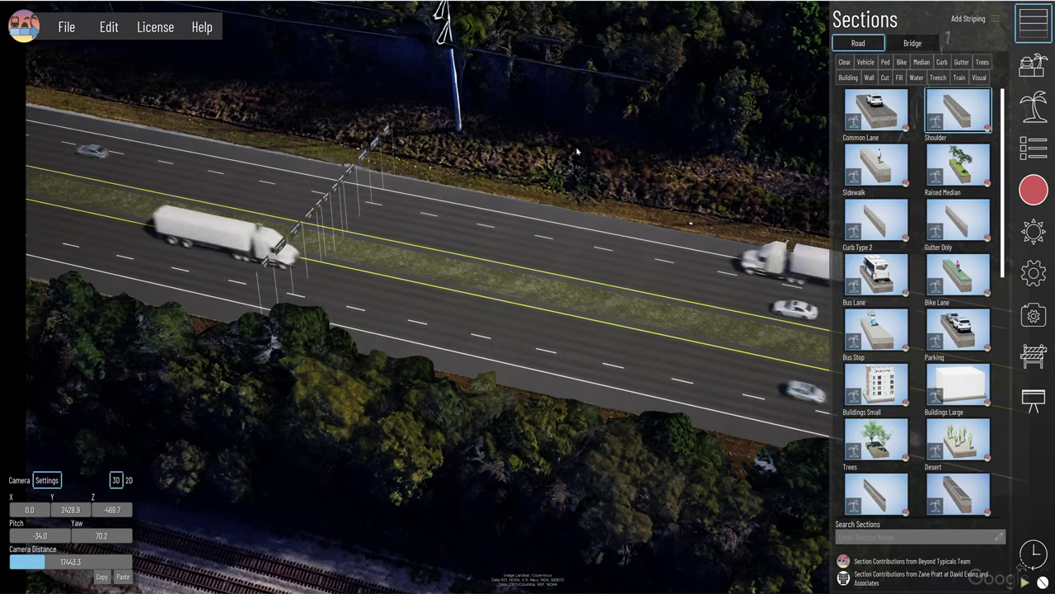
{"action": "left_click", "coordinate": [464, 328]}
{"action": "left_click", "coordinate": [498, 320]}
{"action": "left_click", "coordinate": [519, 322]}
{"action": "left_click", "coordinate": [520, 324]}
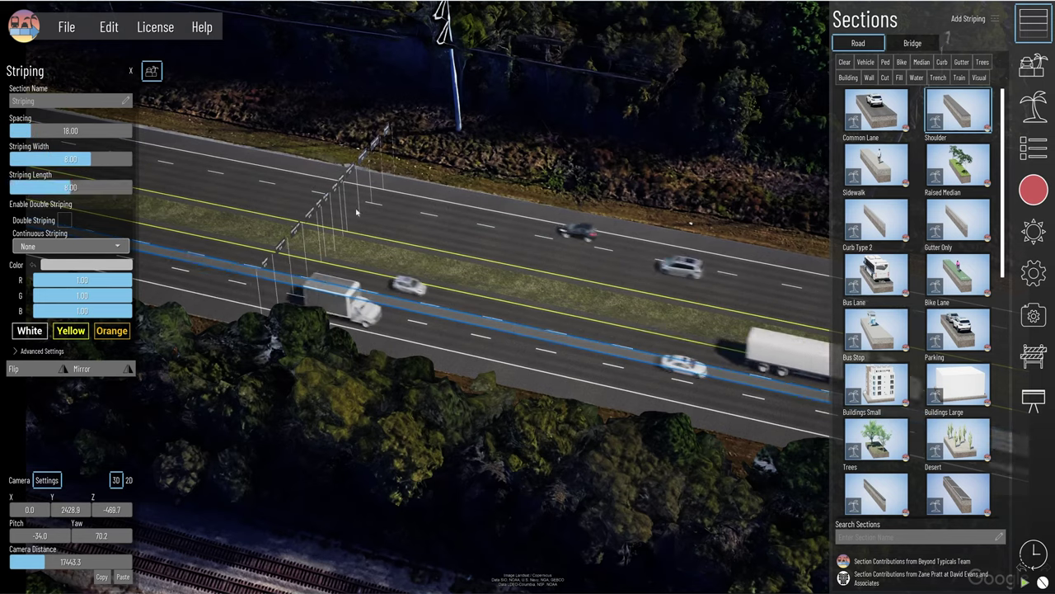
Step: Replace the grass Fill Slopes between the carriageways with a 16 ft wide Raised Median and restore the matched camera view
{"action": "left_click", "coordinate": [507, 238]}
{"action": "left_click", "coordinate": [508, 247]}
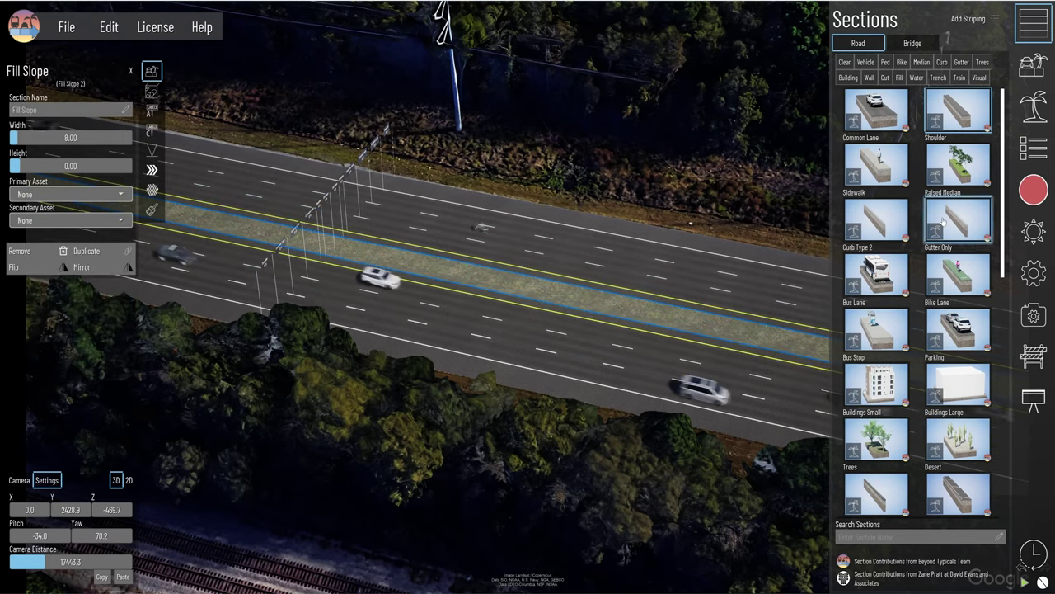
{"action": "left_click", "coordinate": [958, 165]}
{"action": "left_click", "coordinate": [429, 301]}
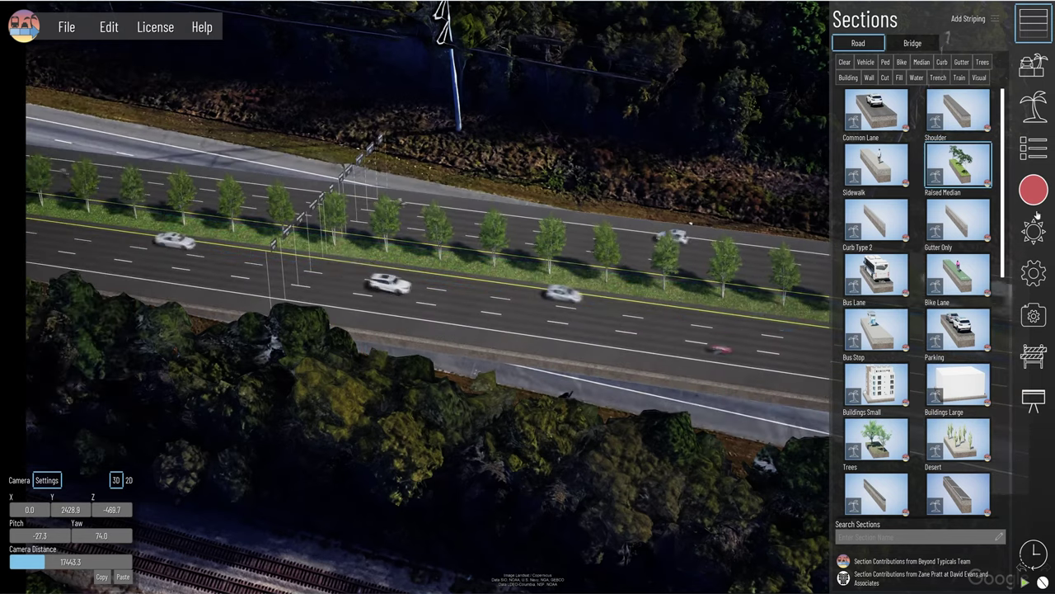
{"action": "left_click", "coordinate": [1034, 189]}
{"action": "left_click", "coordinate": [687, 177]}
{"action": "left_click", "coordinate": [330, 235]}
{"action": "left_click", "coordinate": [53, 218]}
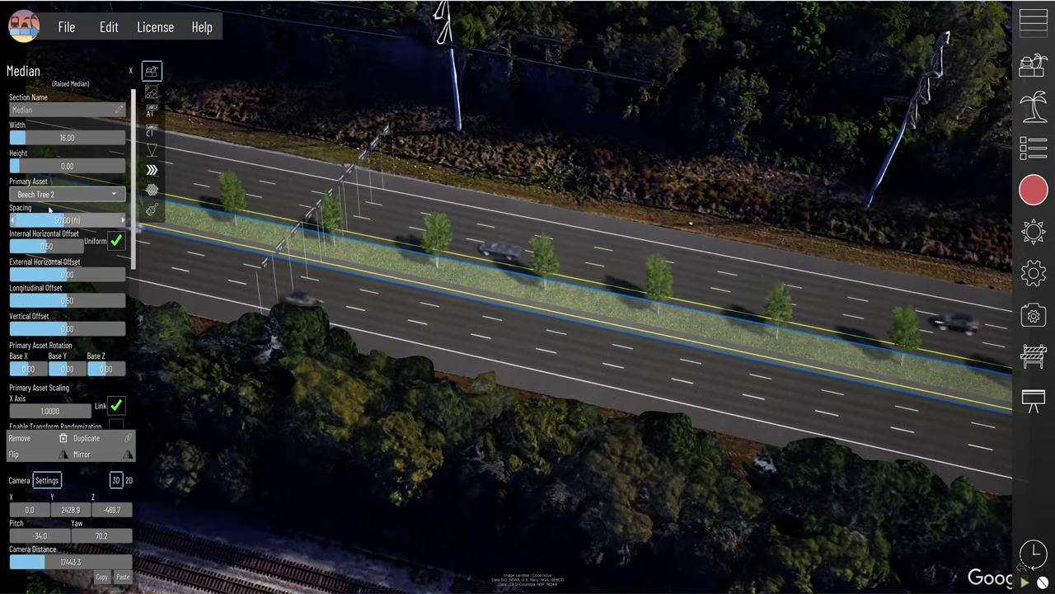
Step: Set the median's primary asset to Palm Tree 1 with a scale of 2, and deselect the median
{"action": "left_click", "coordinate": [67, 194]}
{"action": "scroll", "coordinate": [59, 345], "scroll_direction": "down", "scroll_amount": 5}
{"action": "left_click", "coordinate": [33, 218]}
{"action": "left_click", "coordinate": [67, 194]}
{"action": "left_click", "coordinate": [33, 227]}
{"action": "scroll", "coordinate": [59, 288], "scroll_direction": "down", "scroll_amount": 2}
{"action": "left_click", "coordinate": [52, 341]}
{"action": "type", "text": "2"}
{"action": "scroll", "coordinate": [59, 289], "scroll_direction": "up", "scroll_amount": 2}
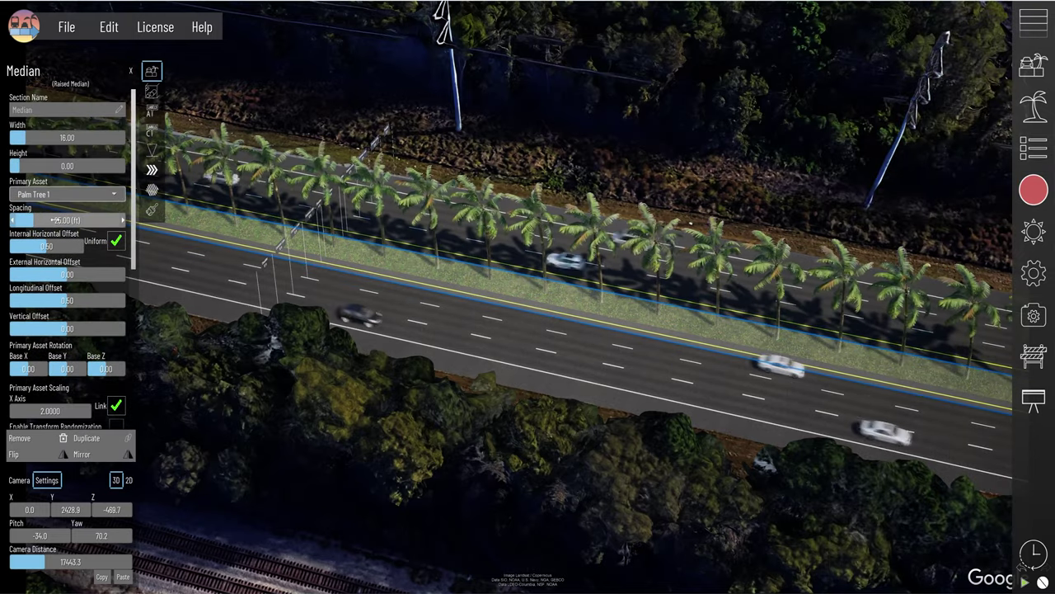
{"action": "left_click", "coordinate": [495, 230]}
Step: Turn on floating phases and switch between the Existing and Proposed phases to compare them
{"action": "left_click", "coordinate": [1034, 273]}
{"action": "left_click", "coordinate": [1034, 355]}
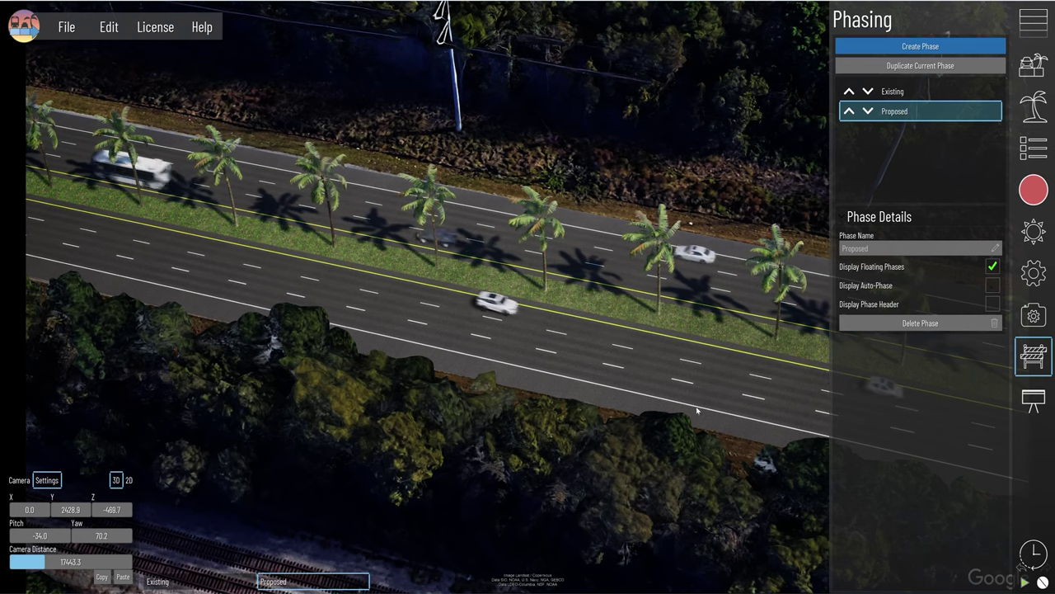
{"action": "left_click", "coordinate": [1037, 360]}
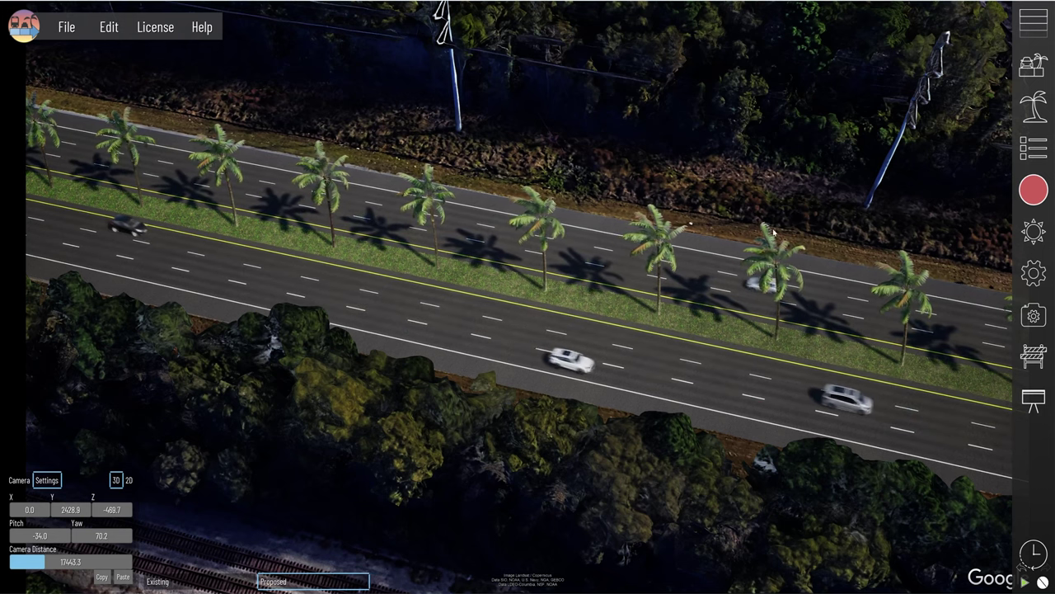
{"action": "left_click", "coordinate": [1015, 239]}
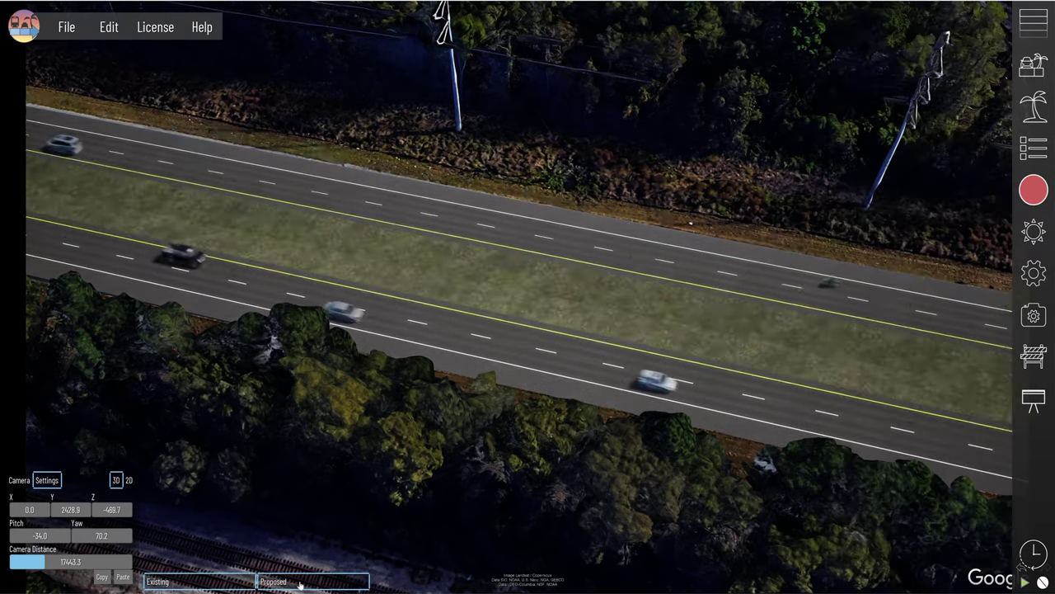
{"action": "left_click", "coordinate": [300, 582]}
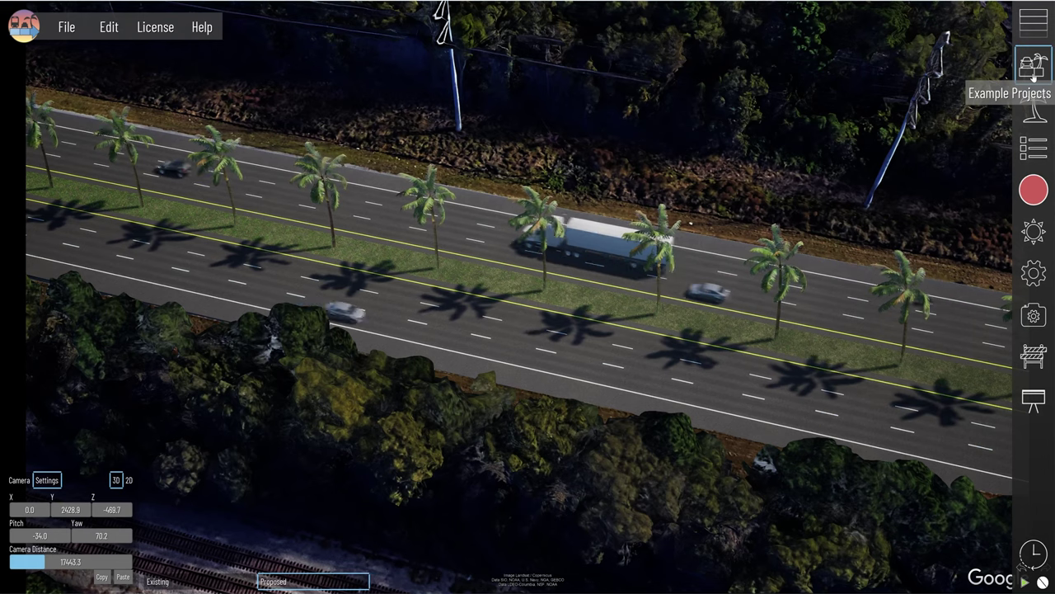
Step: Search the assets for "pole", place a Power Pole on the far shoulder, scale it to 3 and move it beside the upright utility pole
{"action": "left_click", "coordinate": [1032, 78]}
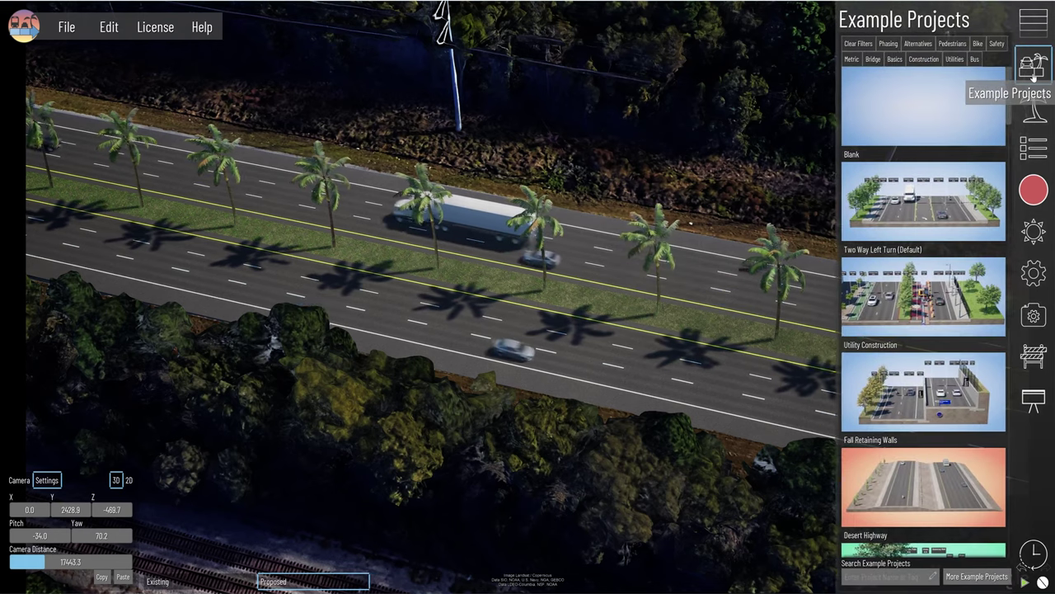
{"action": "left_click", "coordinate": [1032, 113]}
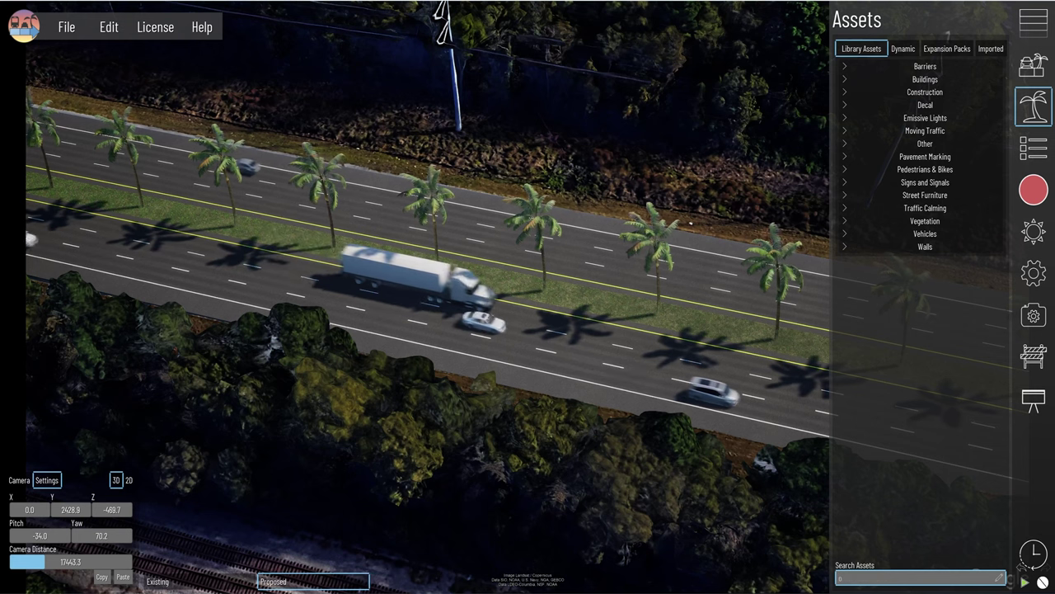
{"action": "type", "text": "pole"}
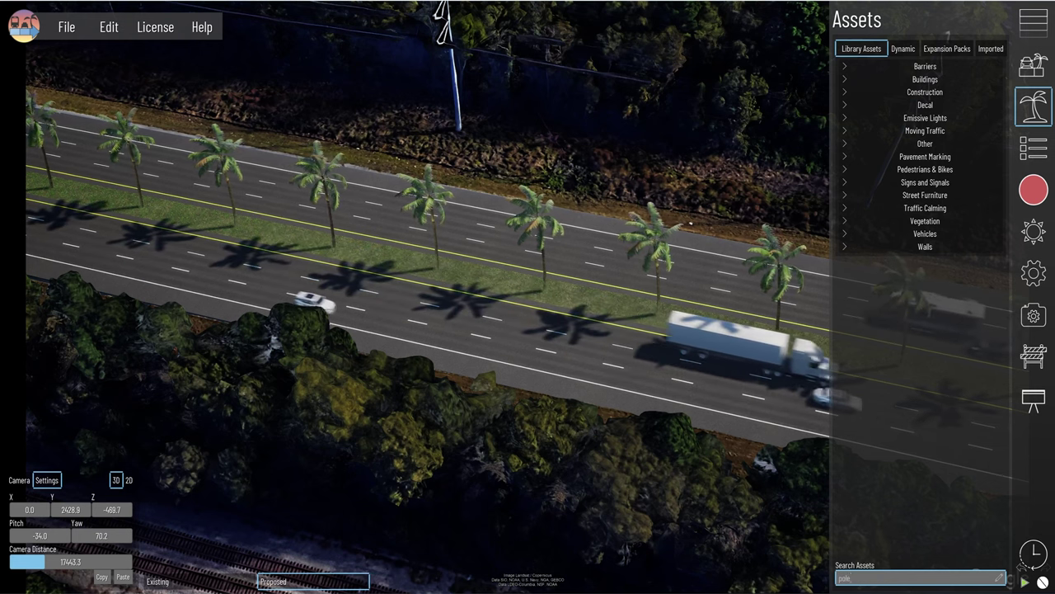
{"action": "key", "text": "Return"}
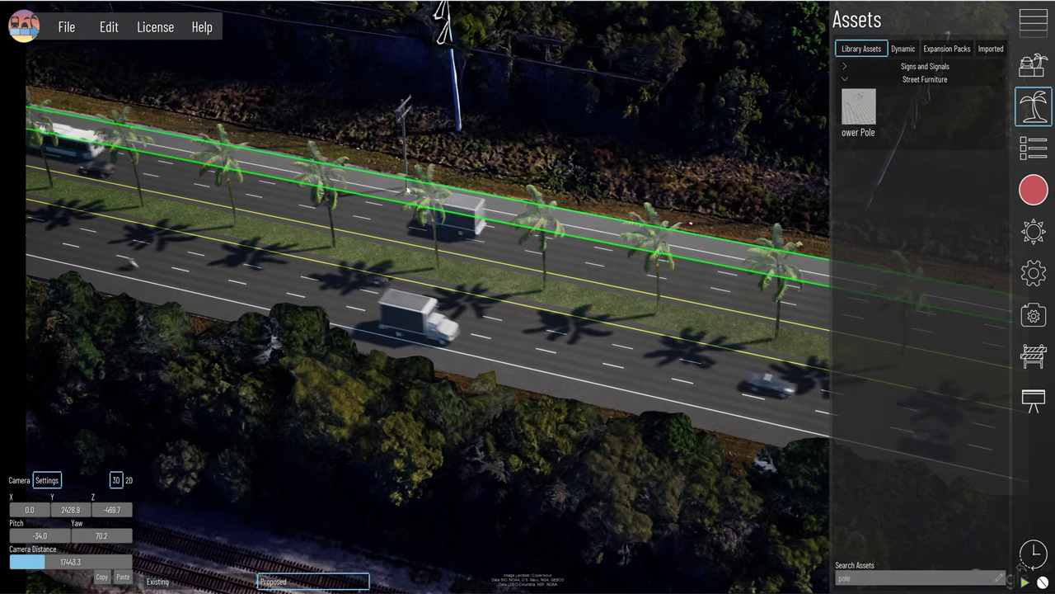
{"action": "left_click", "coordinate": [410, 193]}
{"action": "left_click", "coordinate": [410, 184]}
{"action": "left_click_drag", "start_coordinate": [432, 162], "coordinate": [483, 99]}
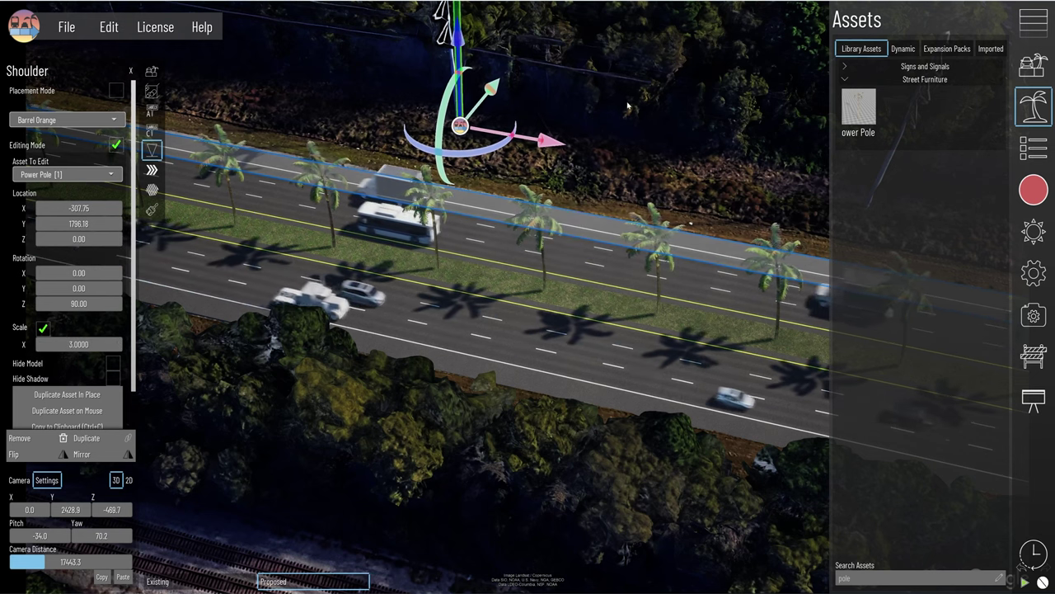
{"action": "key", "text": "Escape"}
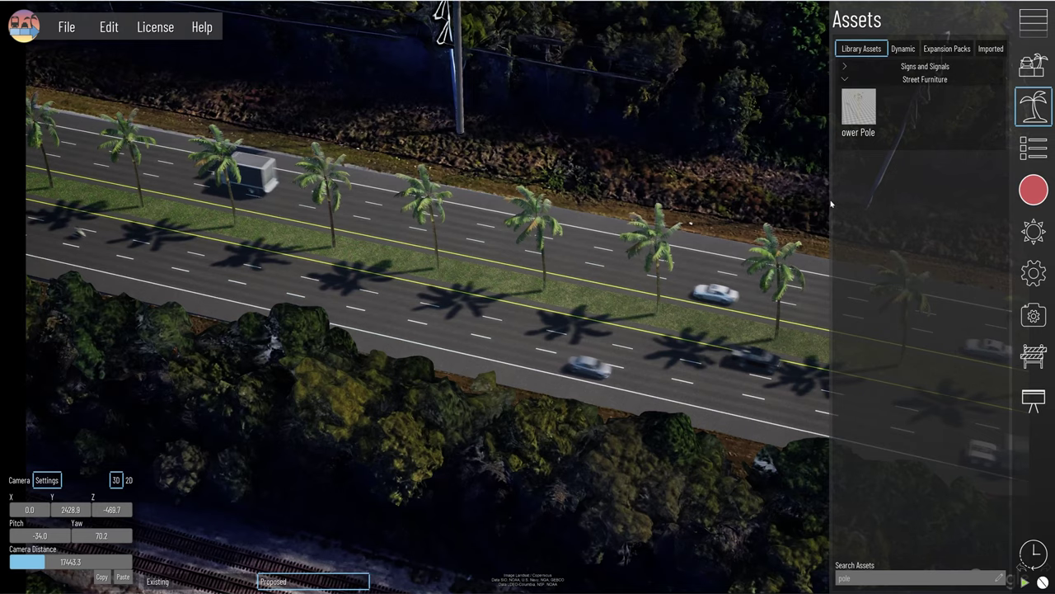
Step: Place a second Power Pole near the leaning utility pole, scale it to 3 and adjust its position on the verge
{"action": "left_click_drag", "start_coordinate": [859, 107], "coordinate": [789, 210]}
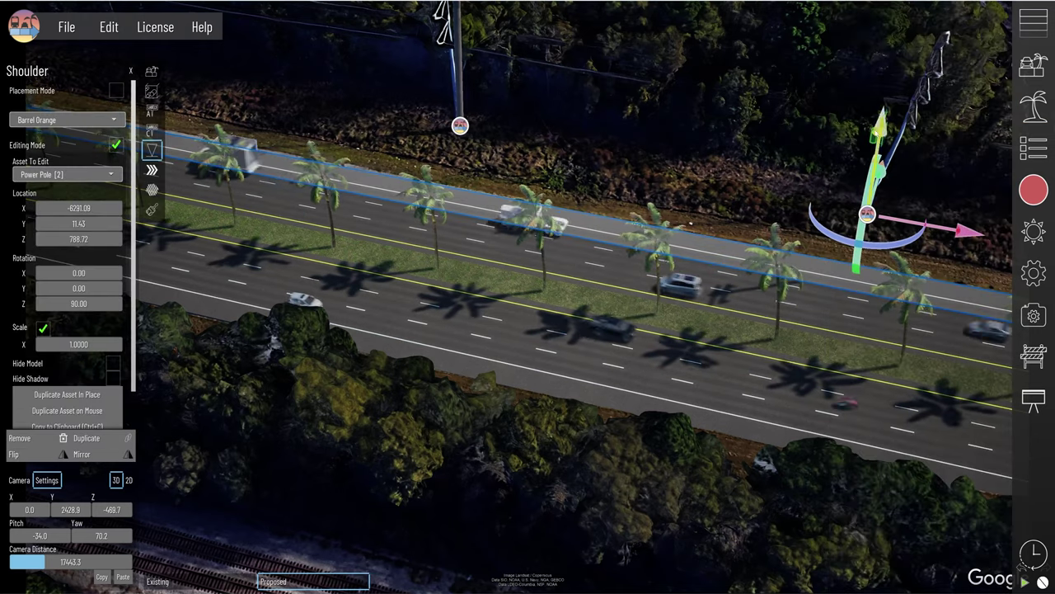
{"action": "left_click", "coordinate": [1033, 190]}
{"action": "key", "text": "Escape"}
{"action": "left_click", "coordinate": [365, 179]}
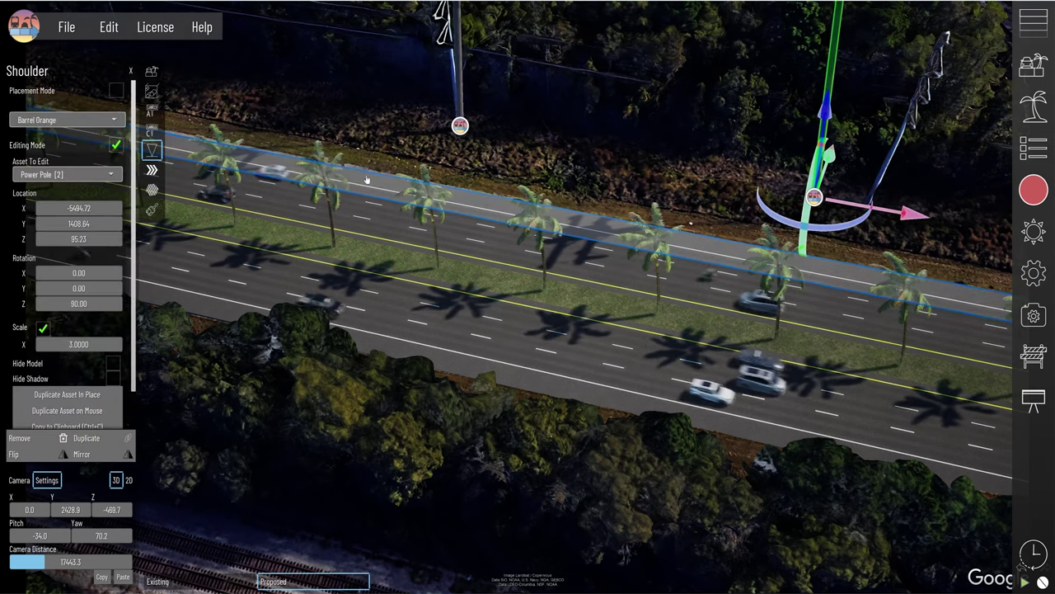
{"action": "left_click", "coordinate": [732, 241]}
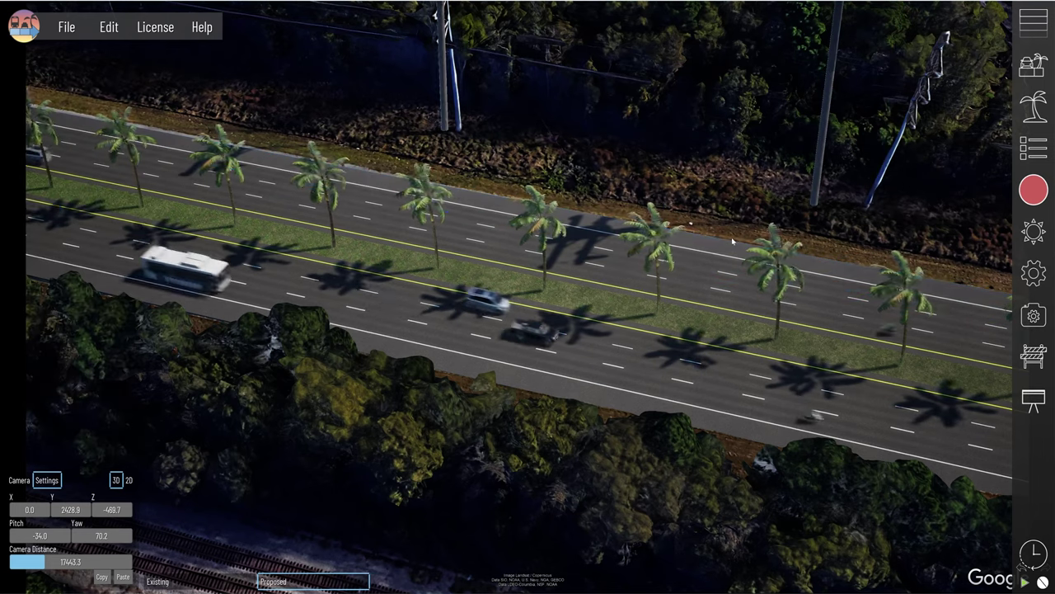
Step: Hide the models of both placed power poles while keeping their shadows enabled, and deselect them
{"action": "left_click", "coordinate": [818, 200]}
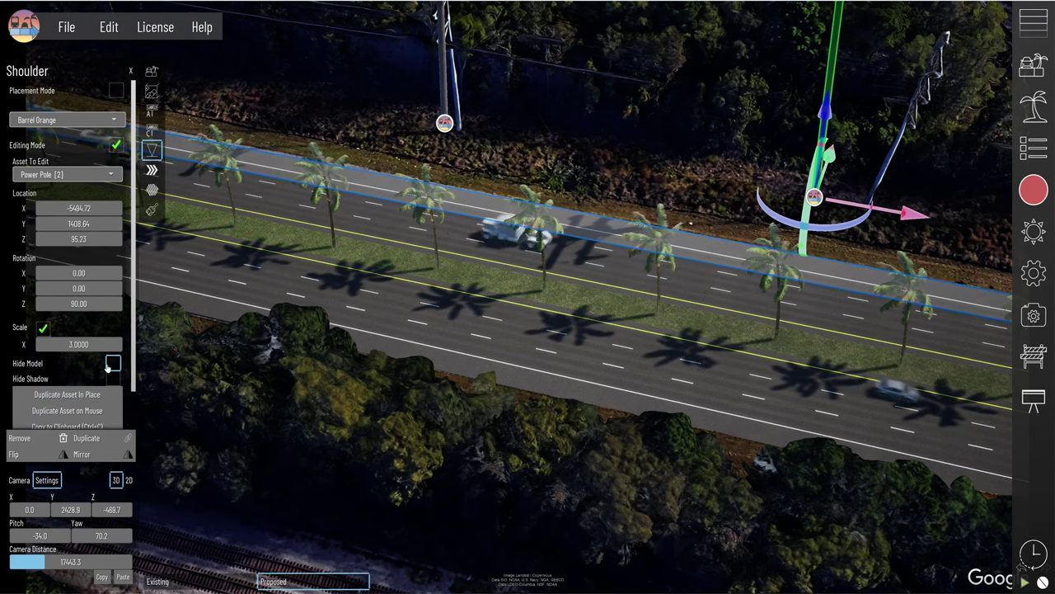
{"action": "left_click", "coordinate": [386, 190]}
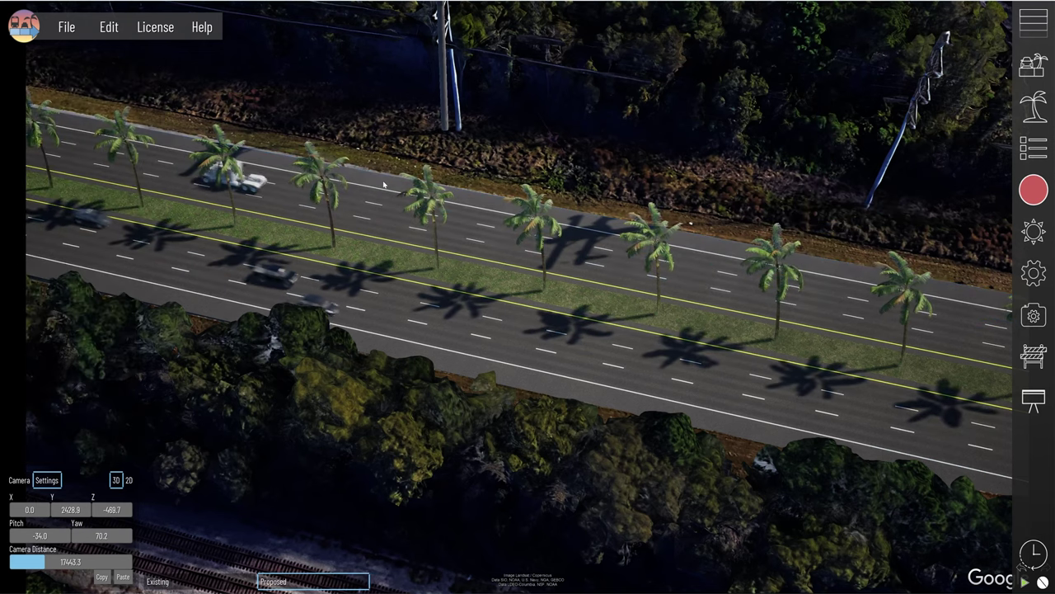
{"action": "left_click", "coordinate": [422, 176]}
{"action": "left_click", "coordinate": [444, 123]}
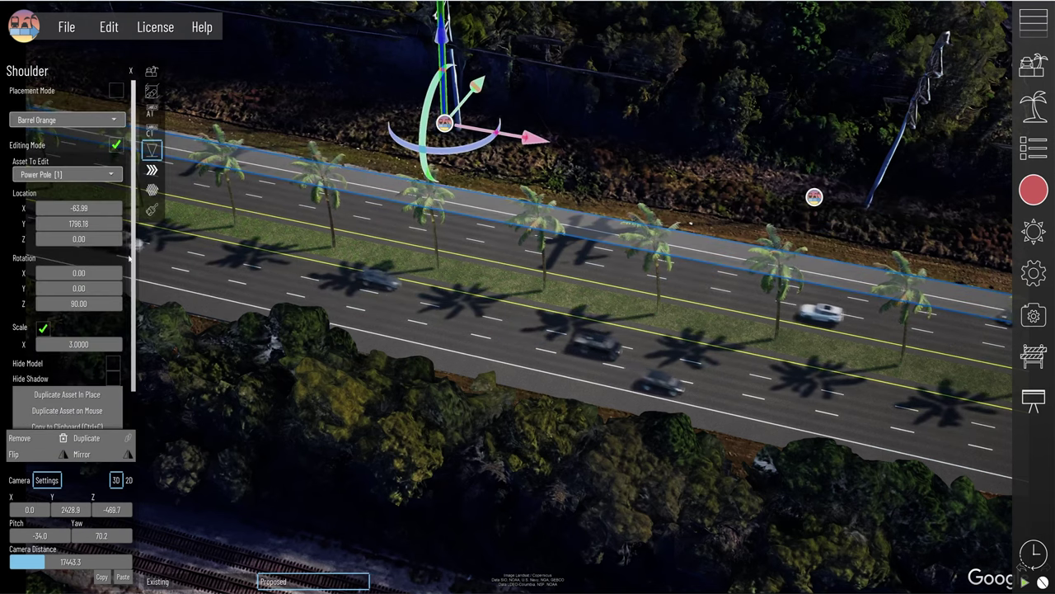
{"action": "left_click", "coordinate": [624, 83]}
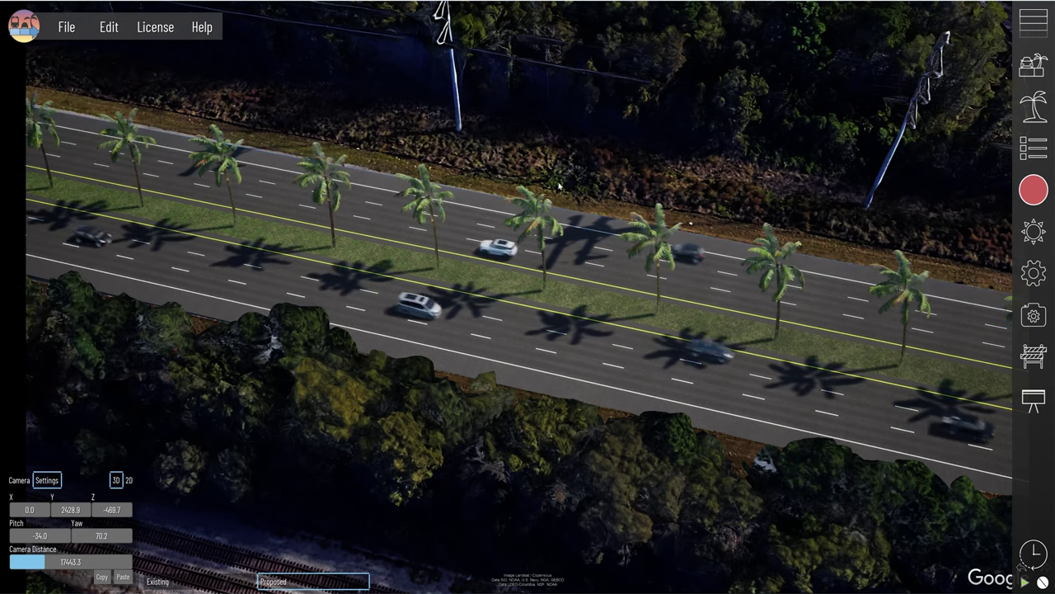